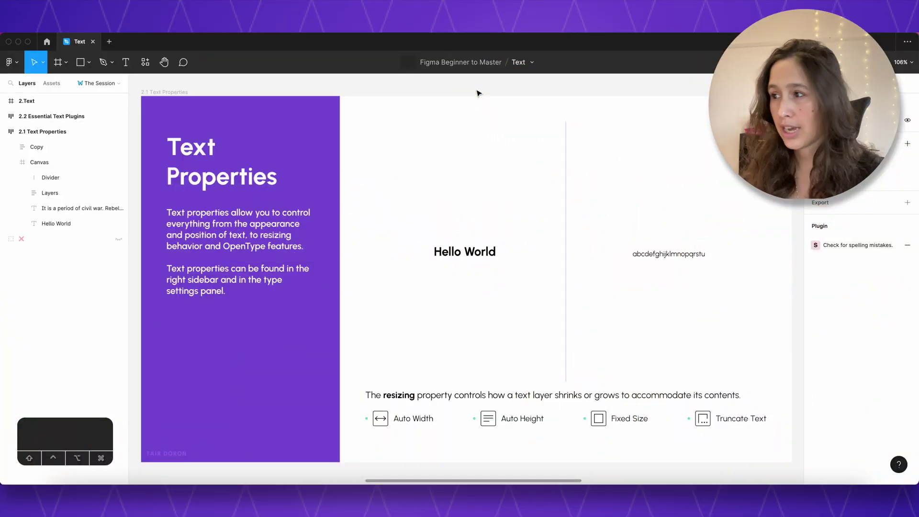
Step: Try the Updock font on Hello World, then set its family back to Urbanist
double_click(469, 252)
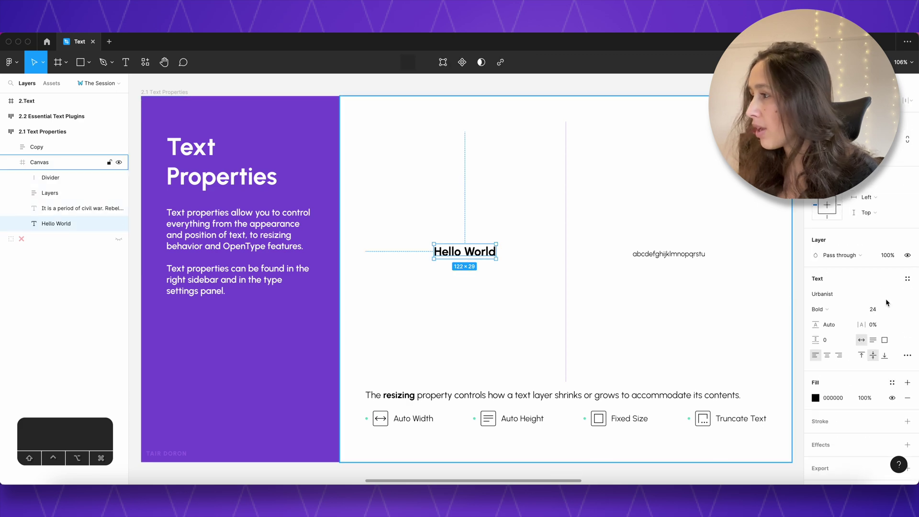
scroll(916, 298, down, 1)
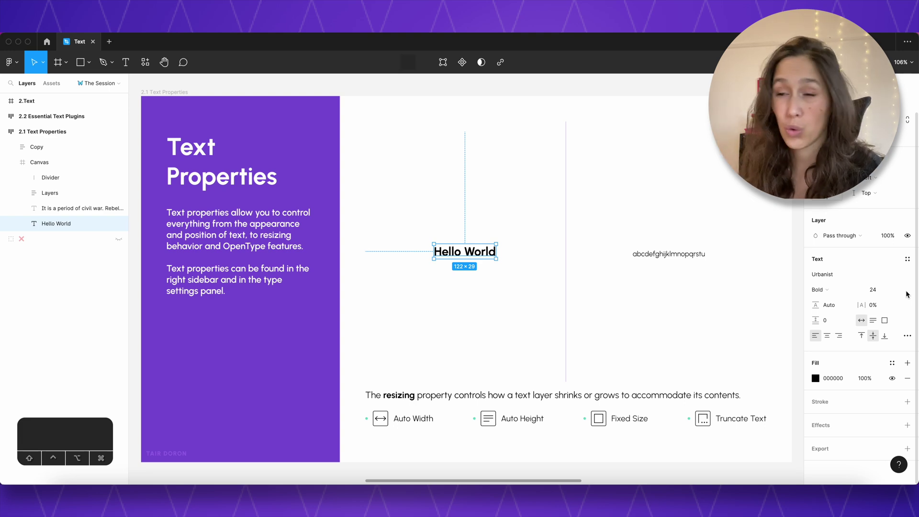
click(855, 273)
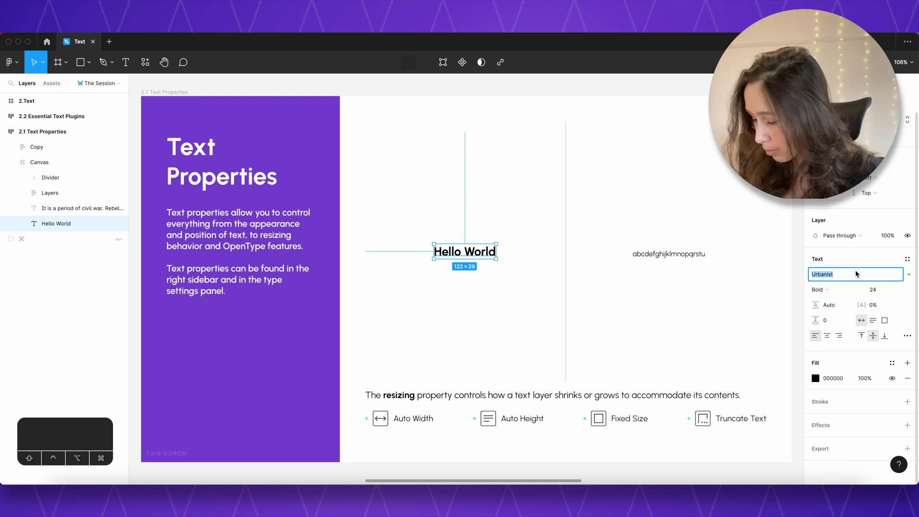
key(Down)
key(Down)
key(Down)
key(Up)
key(Up)
key(Up)
key(Up)
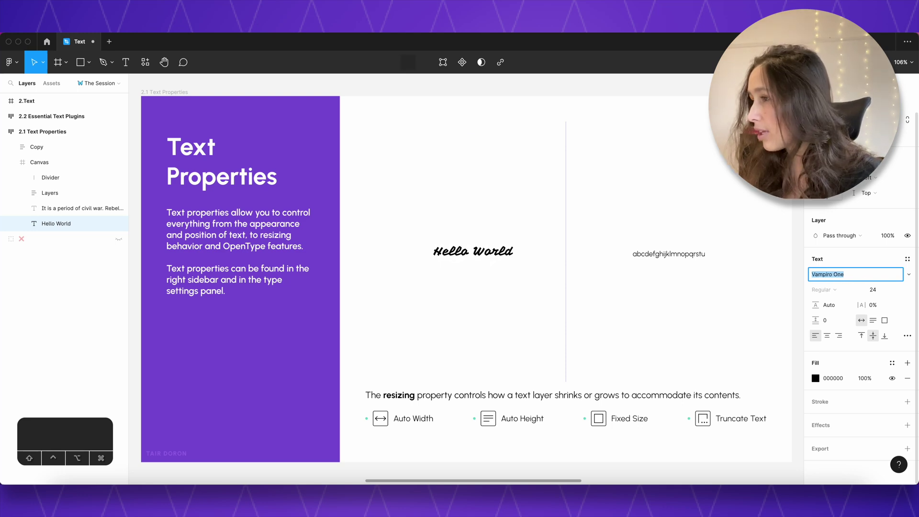
click(909, 275)
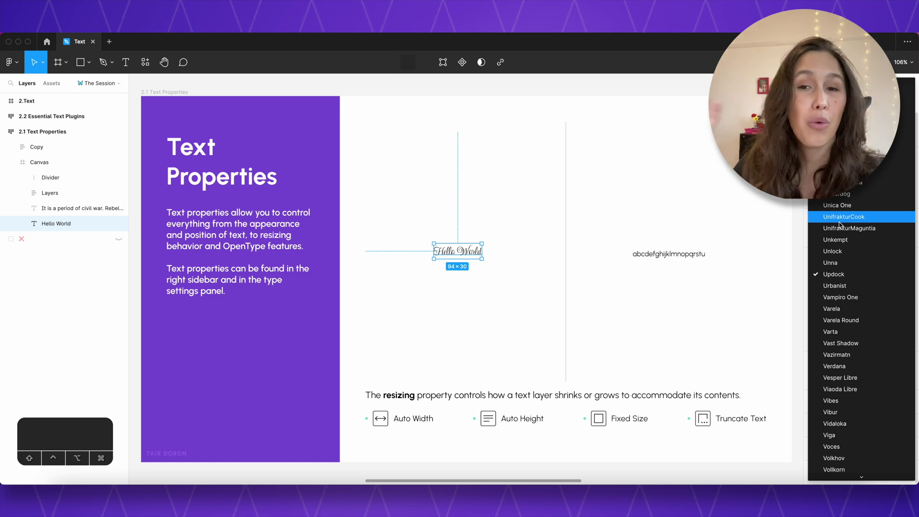
key(Down)
key(Down)
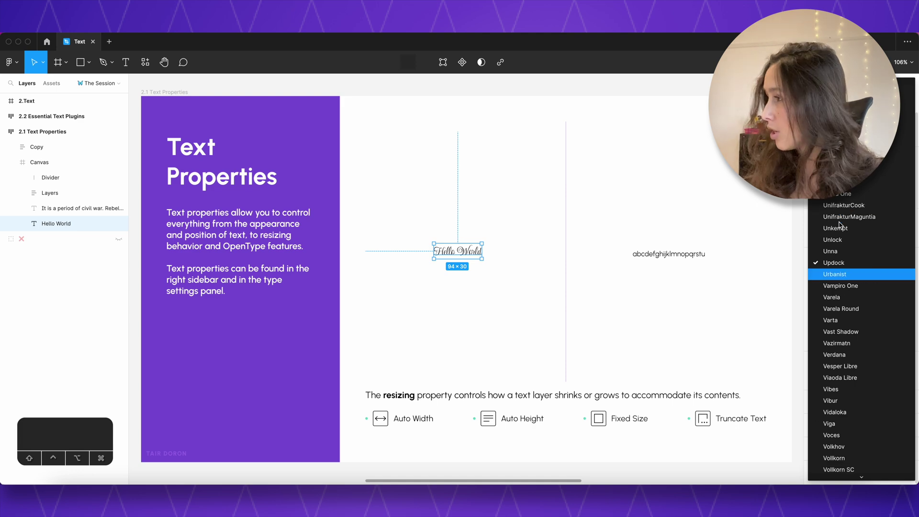
key(Up)
key(Up)
key(Up)
key(Up)
key(Up)
key(Up)
key(Up)
key(Up)
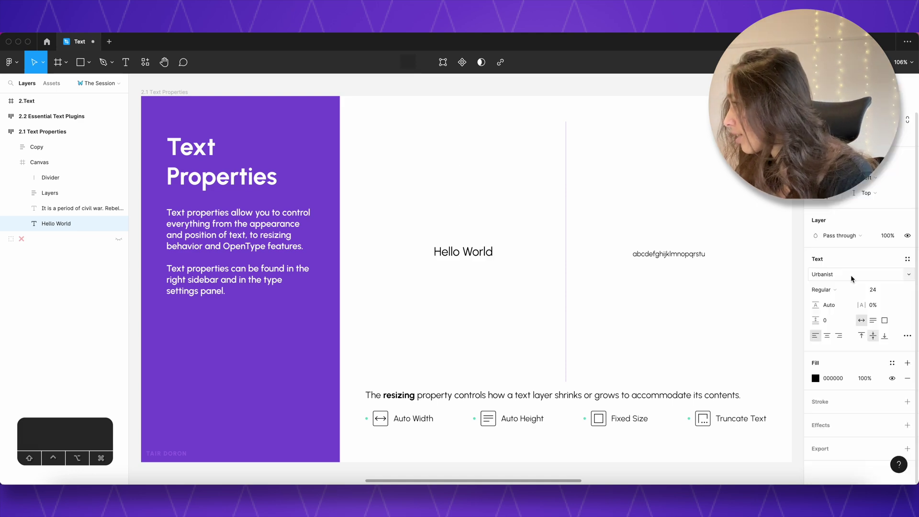
click(847, 275)
Step: Try Light and ExtraBold weights, settling on Urbanist Regular with the size kept at 24
click(841, 293)
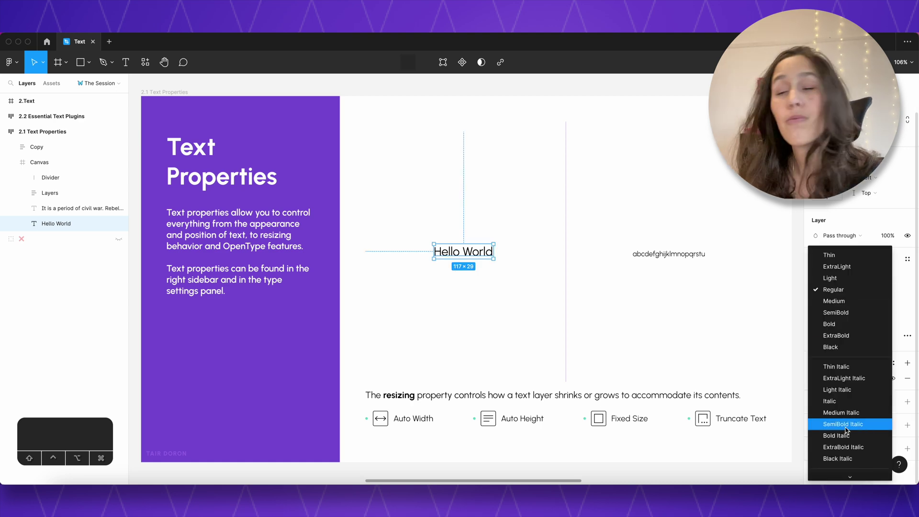
scroll(830, 335, down, 1)
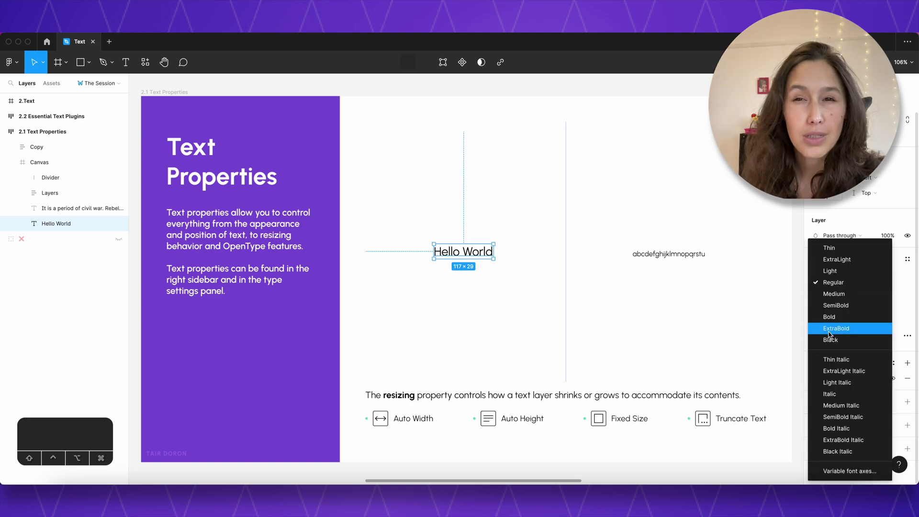
click(835, 271)
click(831, 292)
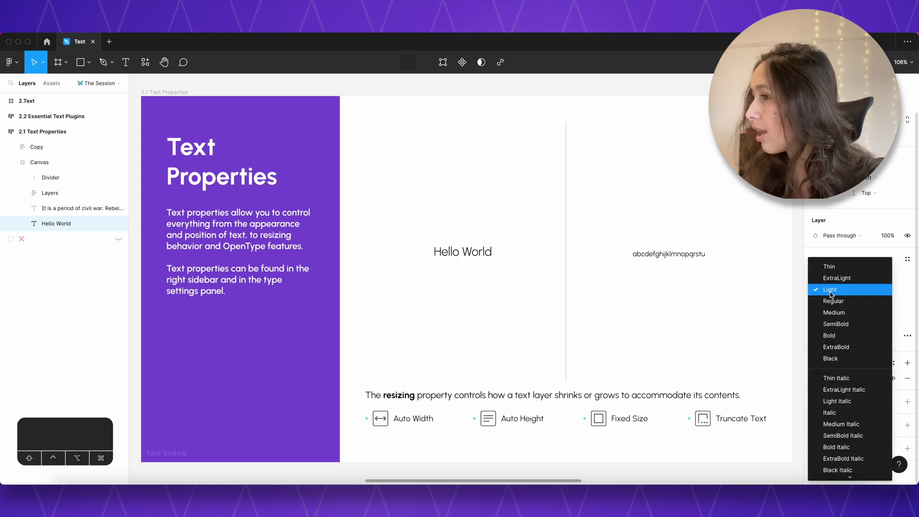
click(831, 347)
click(831, 295)
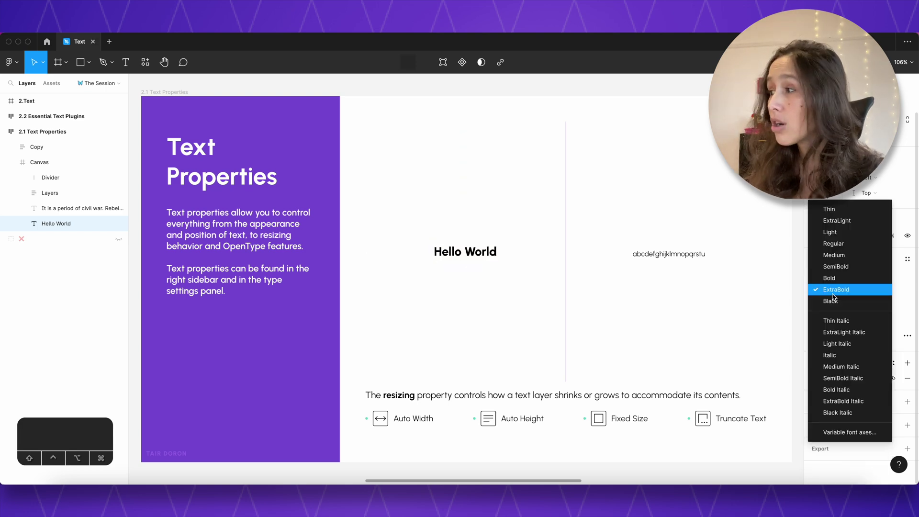
click(842, 243)
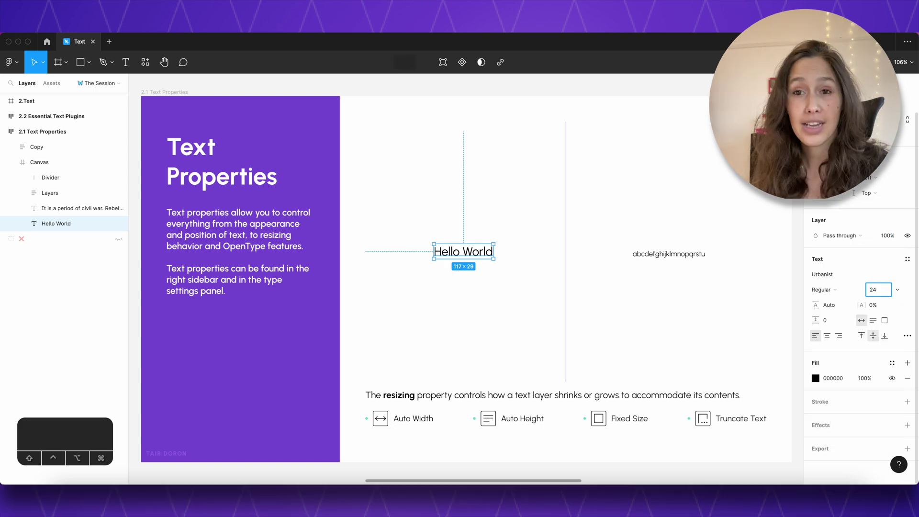
click(903, 292)
click(902, 289)
click(885, 293)
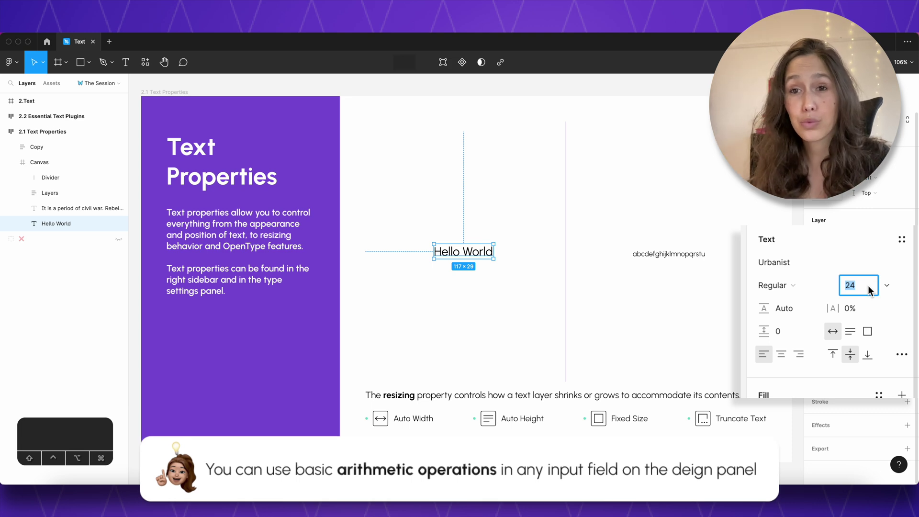
Step: Try doubling the font size to 48, undo back to 24, and scrub the line height
key(Right)
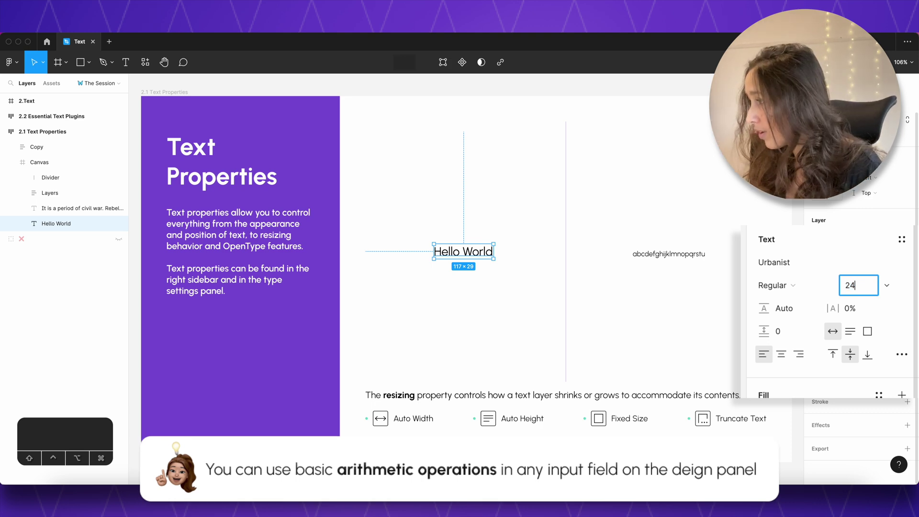
key(Return)
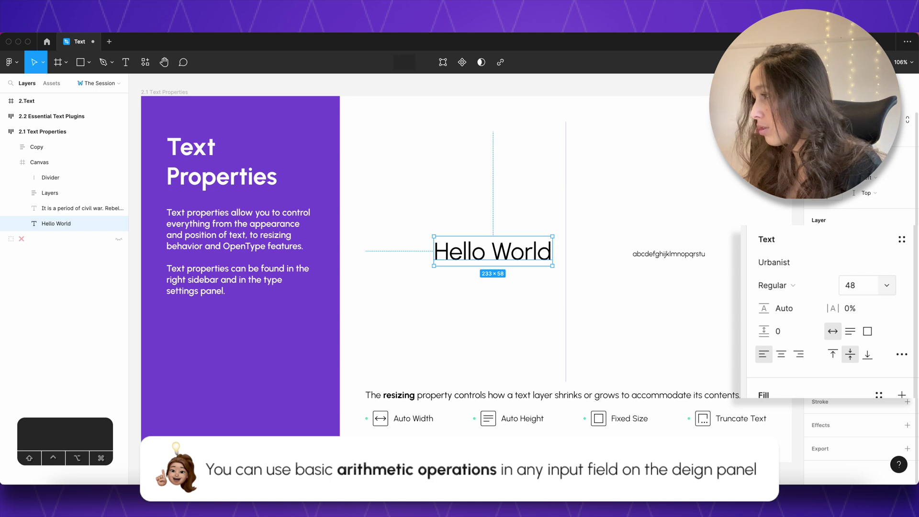
key(super+z)
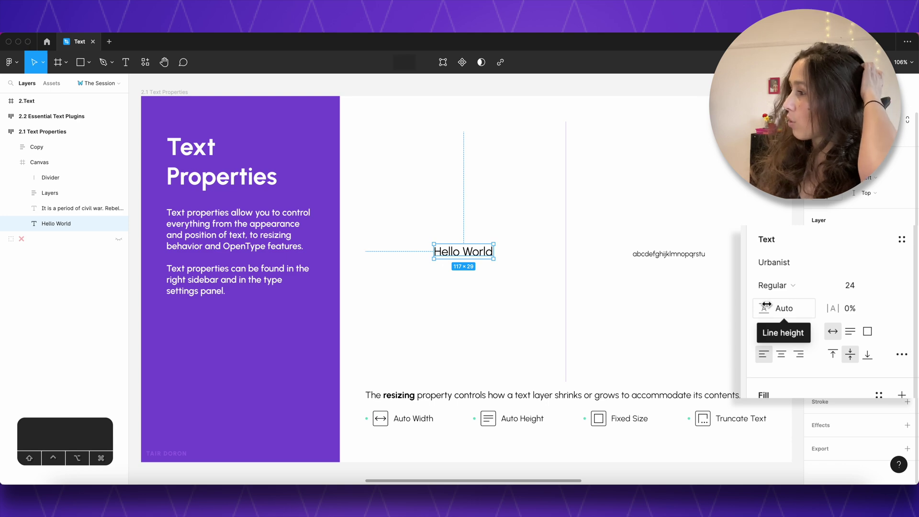
drag(756, 307, 861, 299)
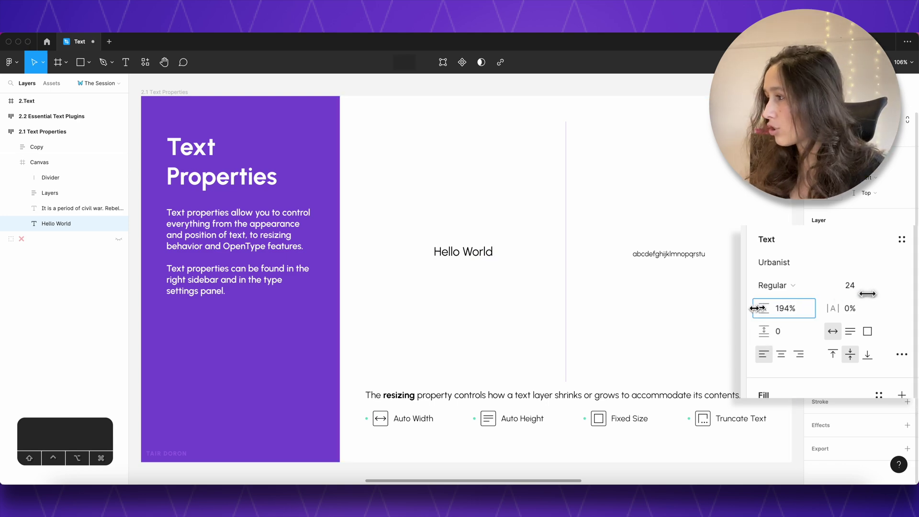
Step: Add a second line 'Hello' under Hello World and set line height to Auto
double_click(477, 252)
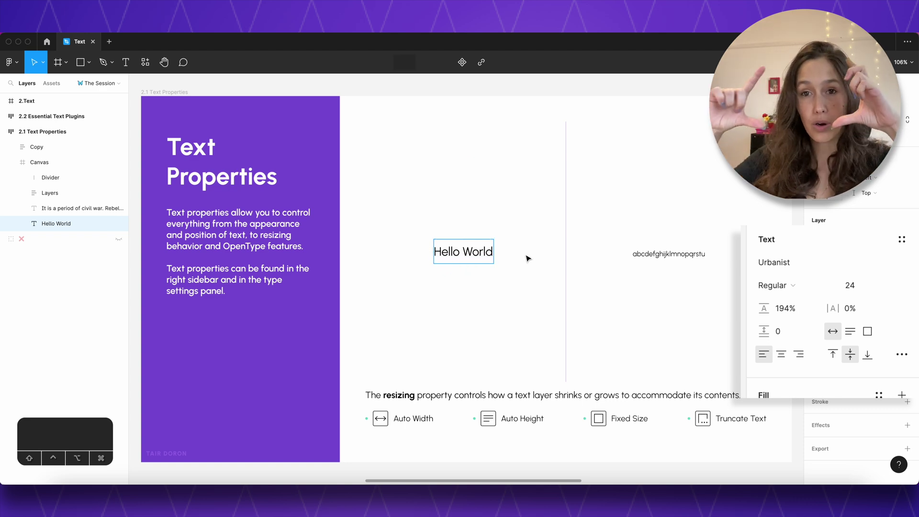
key(Return)
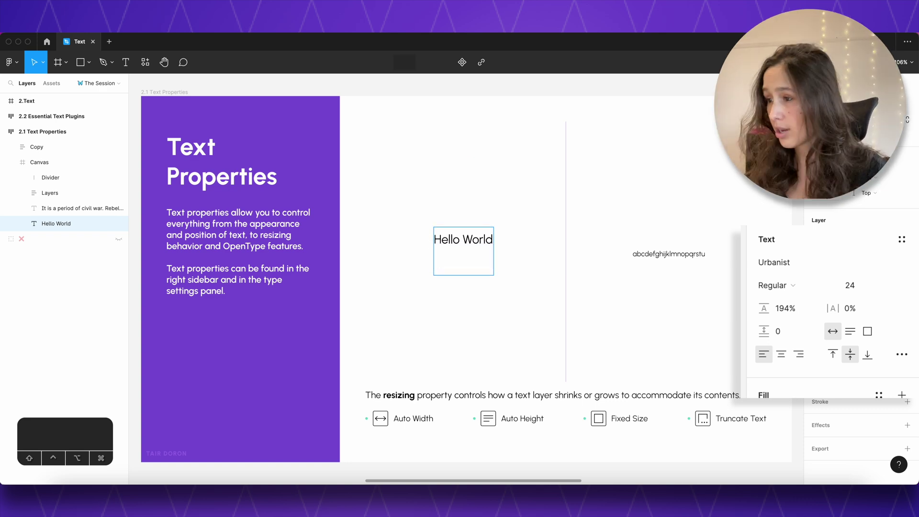
text(Hello)
key(Escape)
drag(765, 308, 793, 318)
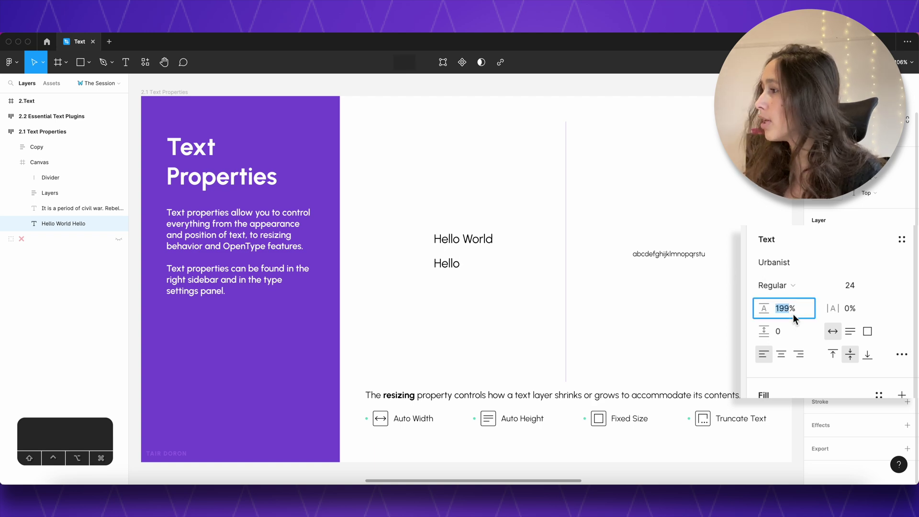
text(auto%)
key(Return)
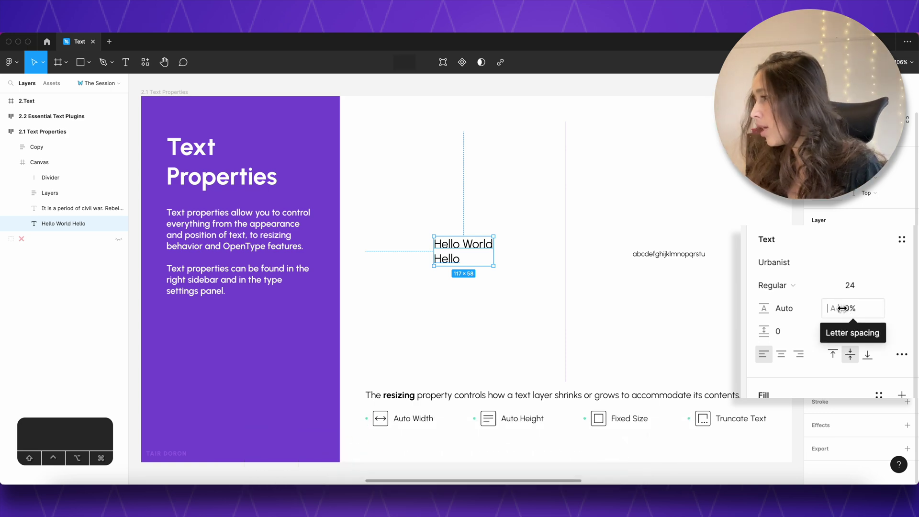
Step: Scrub letter spacing to 23%, paragraph spacing to 39 and line height to 210%
drag(842, 308, 861, 297)
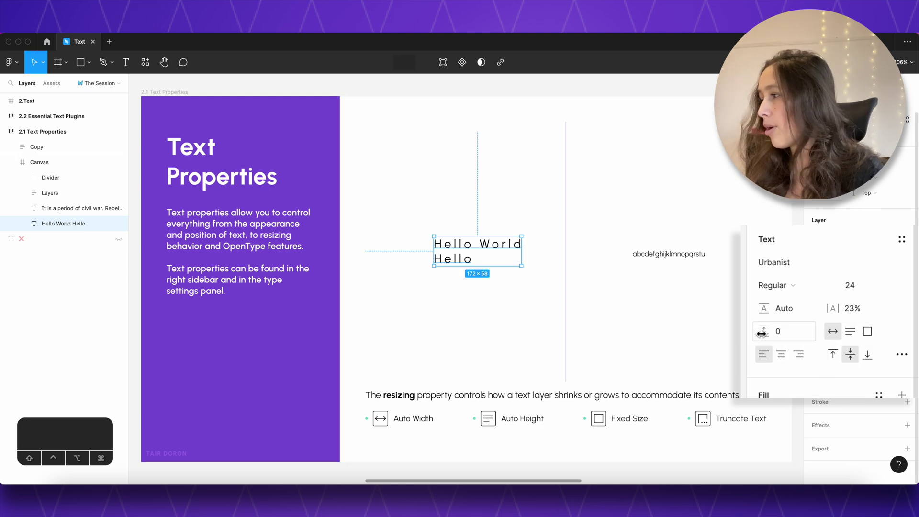
drag(761, 334, 816, 322)
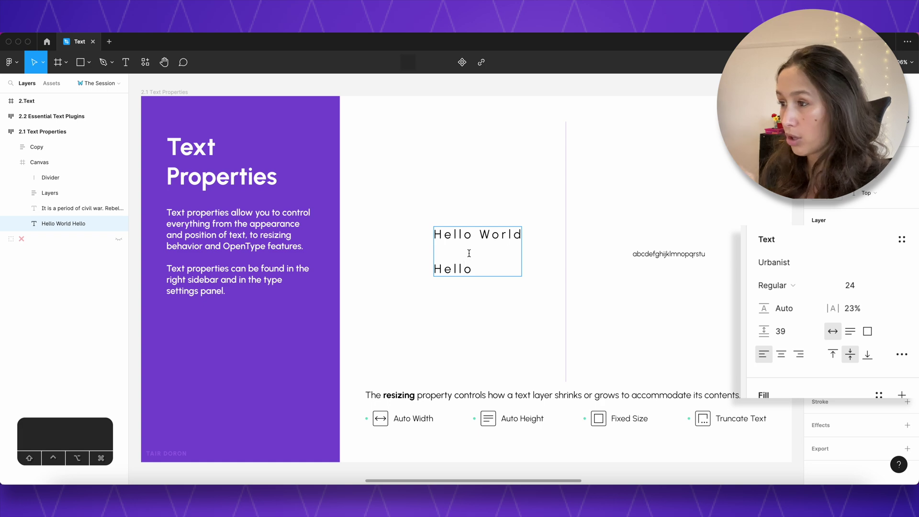
double_click(459, 269)
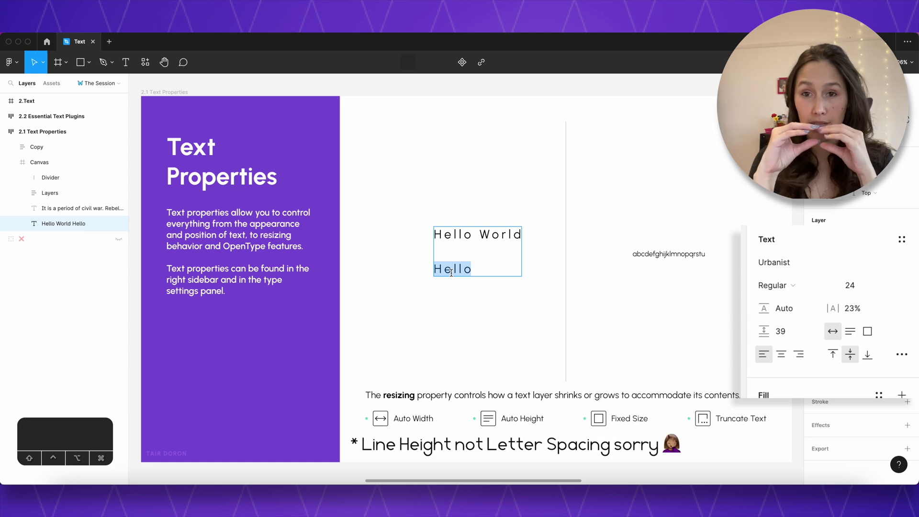
drag(763, 308, 861, 306)
double_click(455, 271)
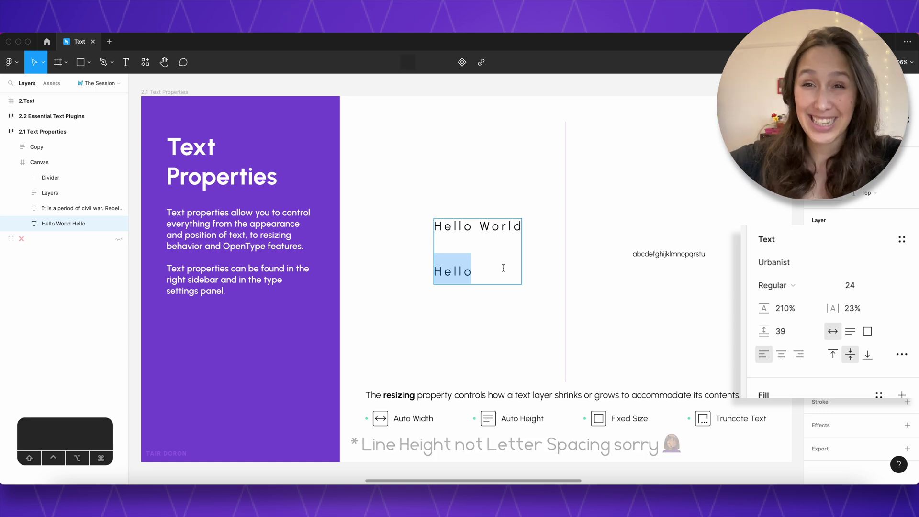
click(784, 304)
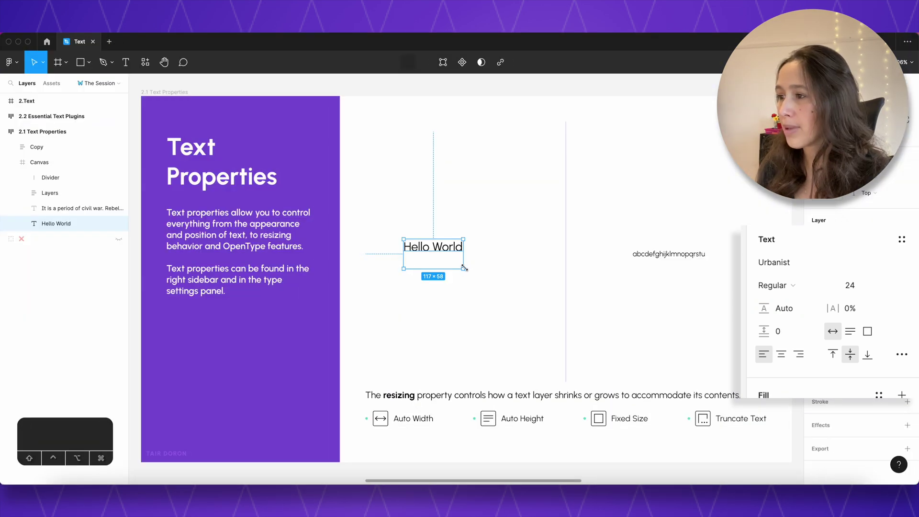
Step: Enlarge Hello World into a 213×142.51 fixed box, test alignments, and bottom-align it
drag(462, 262, 511, 312)
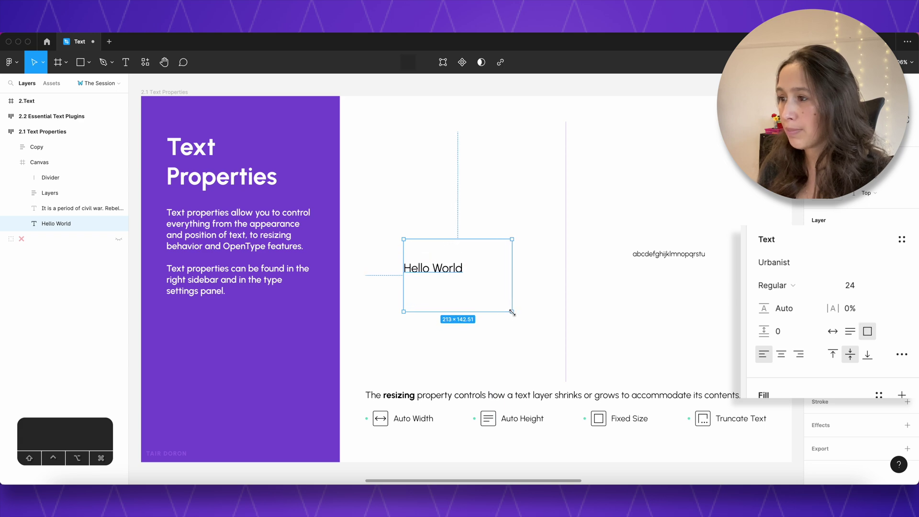
click(781, 356)
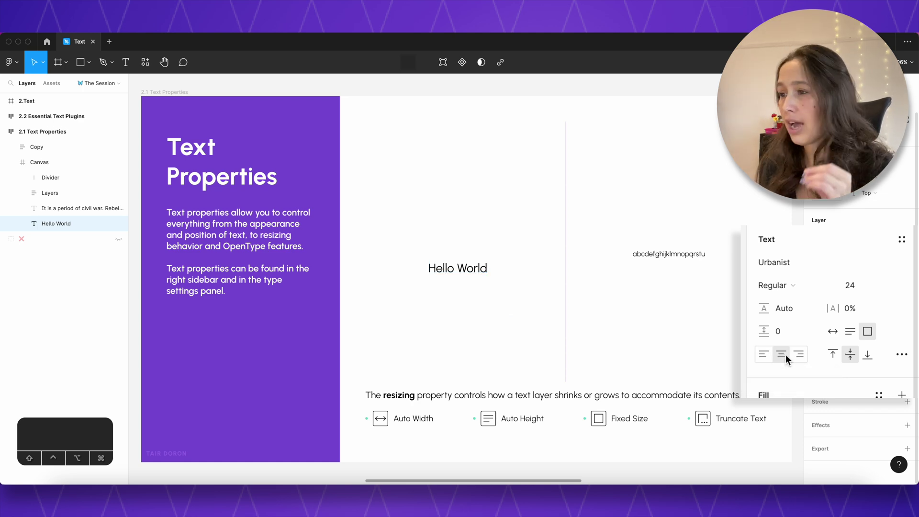
click(766, 354)
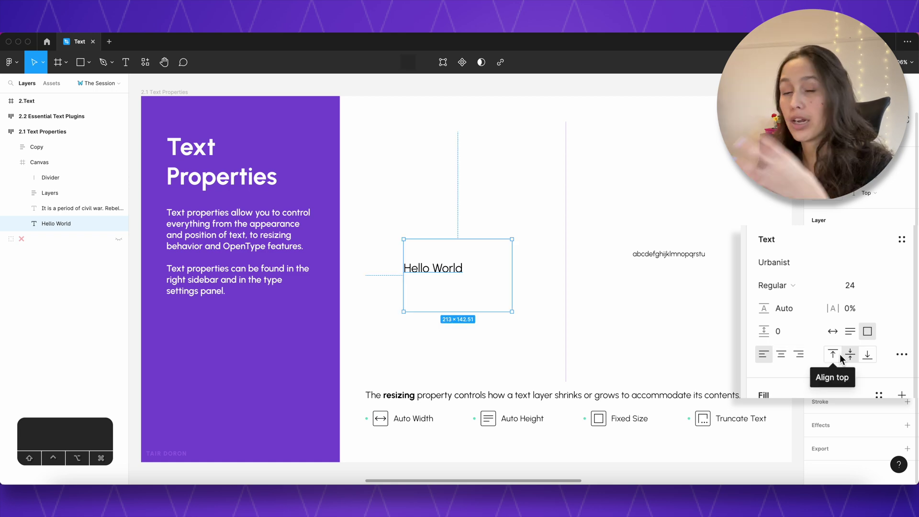
click(839, 354)
click(849, 355)
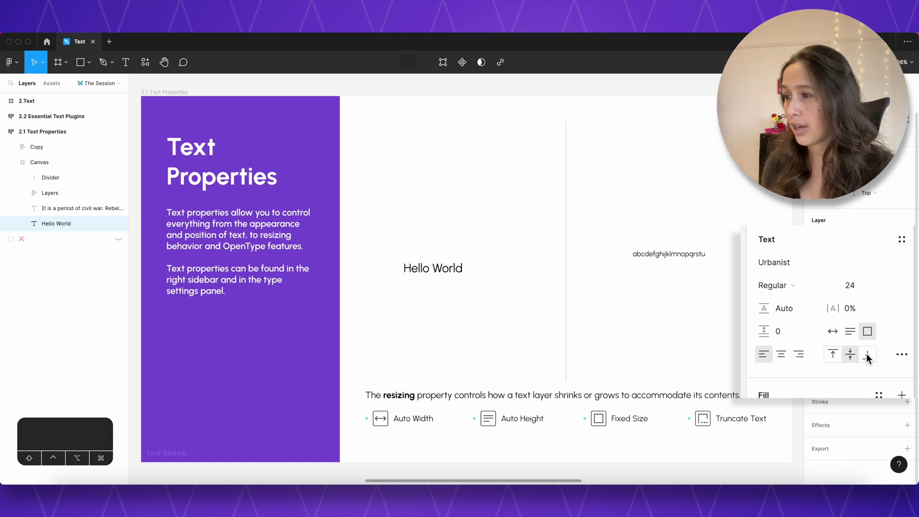
click(867, 354)
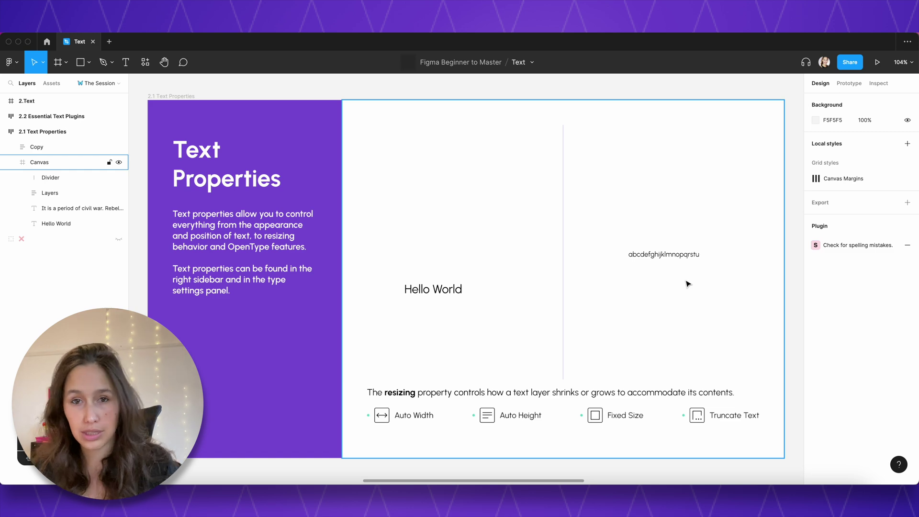
scroll(688, 284, up, 10)
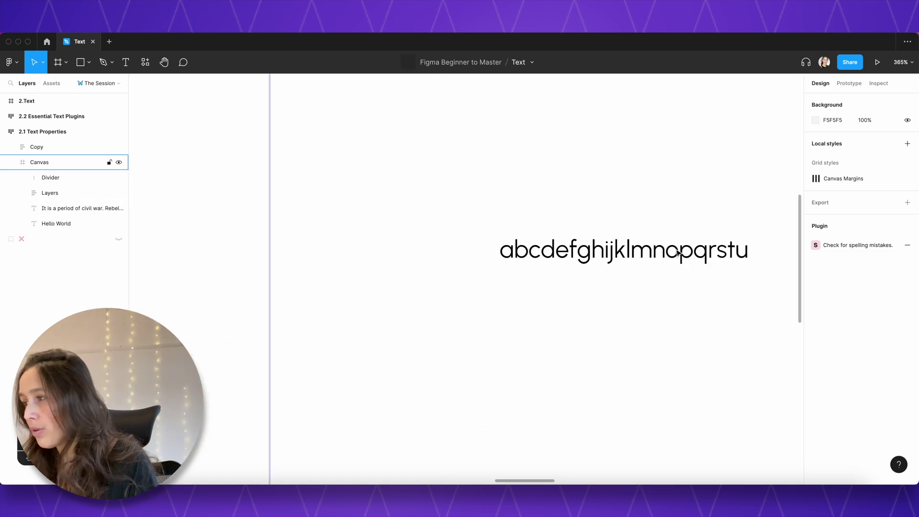
scroll(622, 241, up, 3)
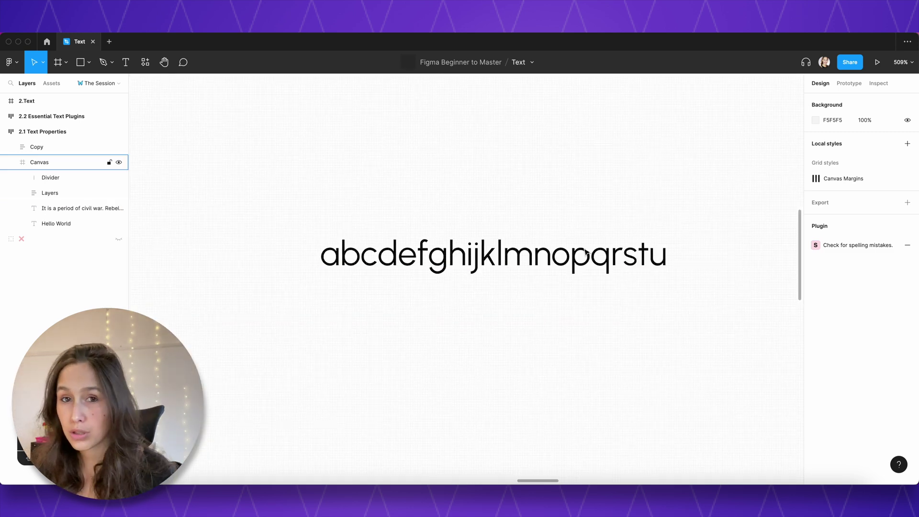
click(651, 269)
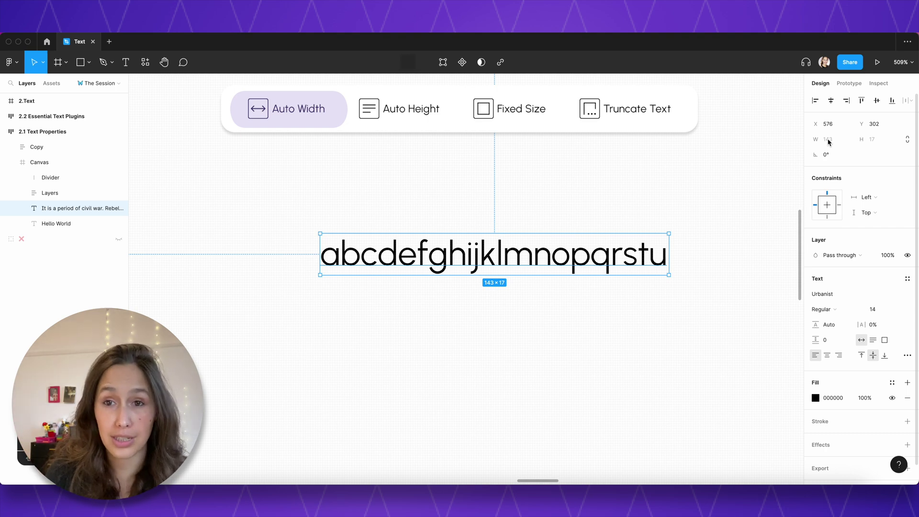
double_click(650, 240)
key(Escape)
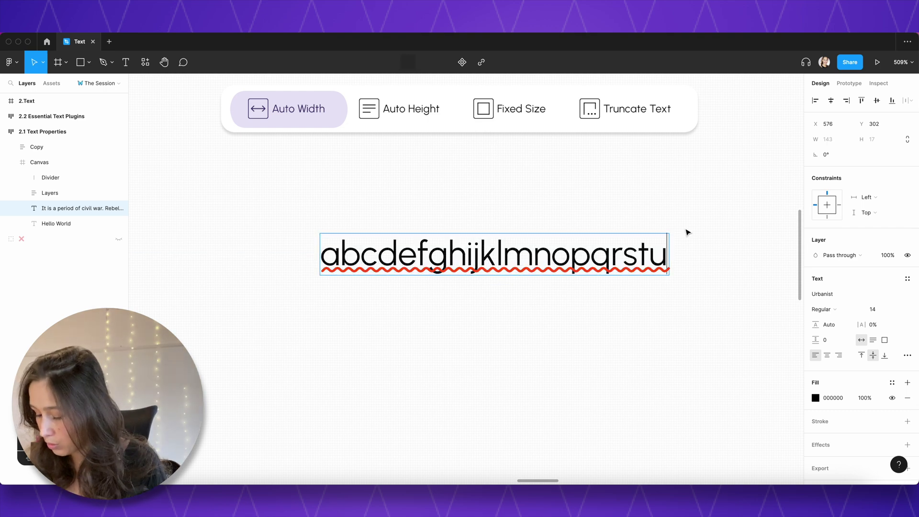
text(vwxyz)
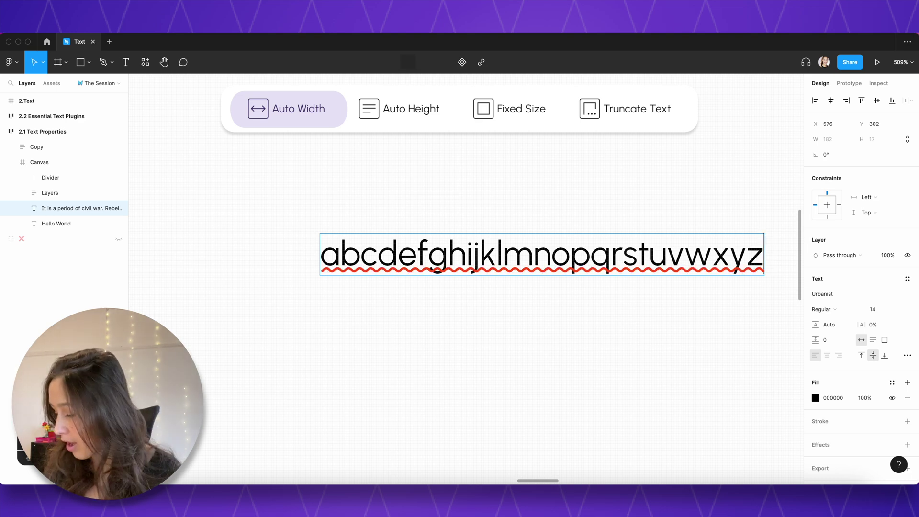
key(Return)
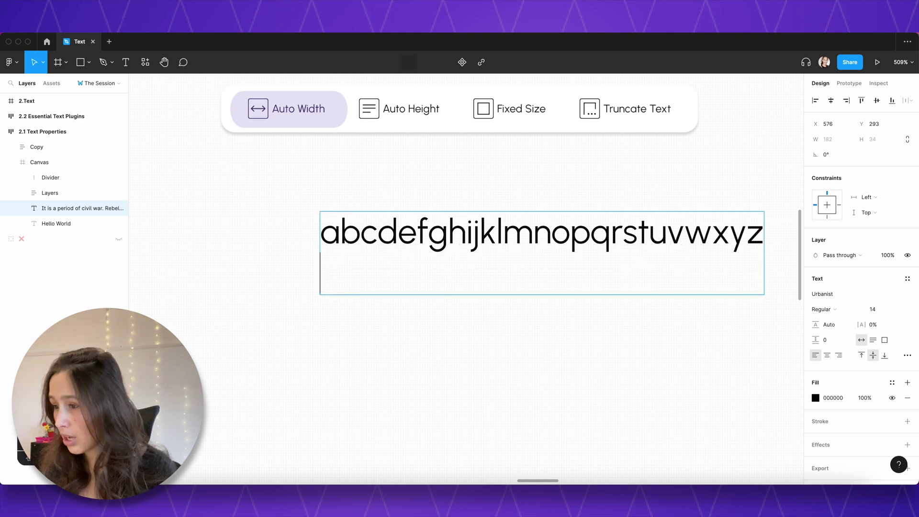
text(123454)
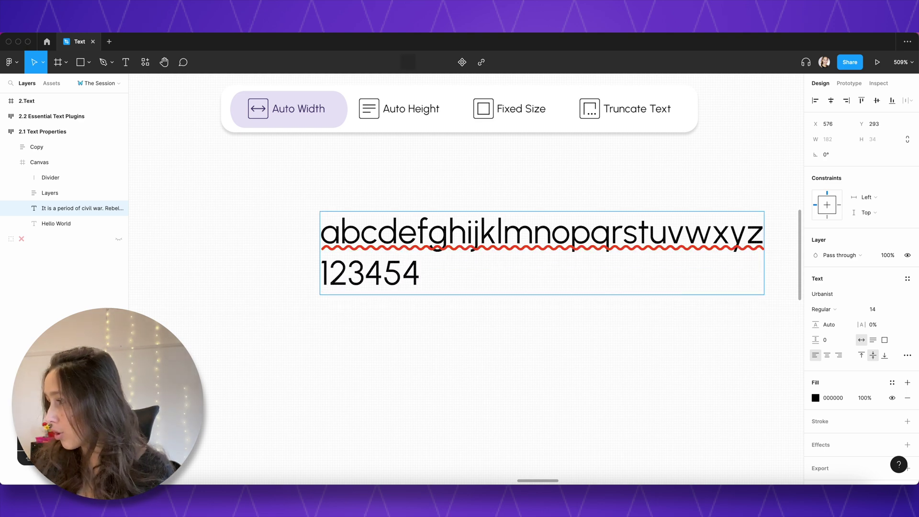
key(BackSpace)
key(BackSpace)
key(BackSpace)
key(BackSpace)
key(BackSpace)
key(BackSpace)
key(BackSpace)
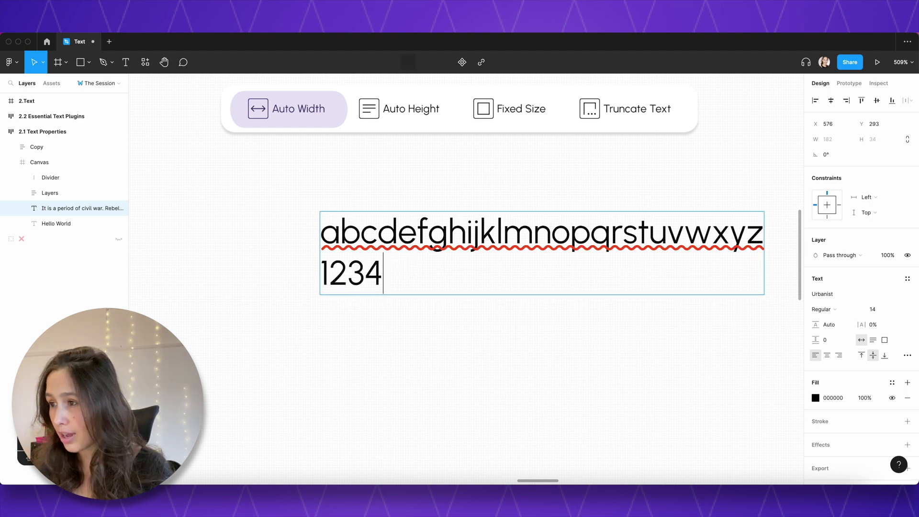
text(123)
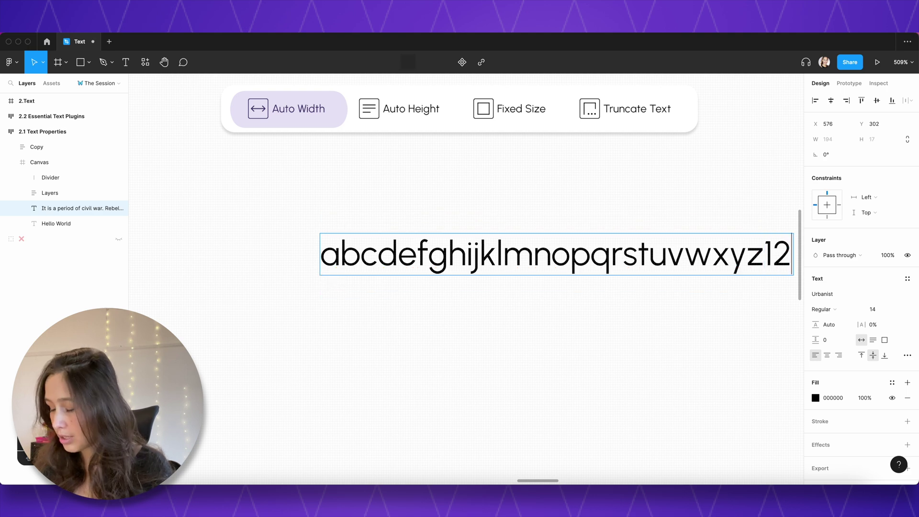
key(BackSpace)
key(BackSpace)
key(BackSpace)
key(BackSpace)
key(BackSpace)
key(BackSpace)
key(BackSpace)
key(BackSpace)
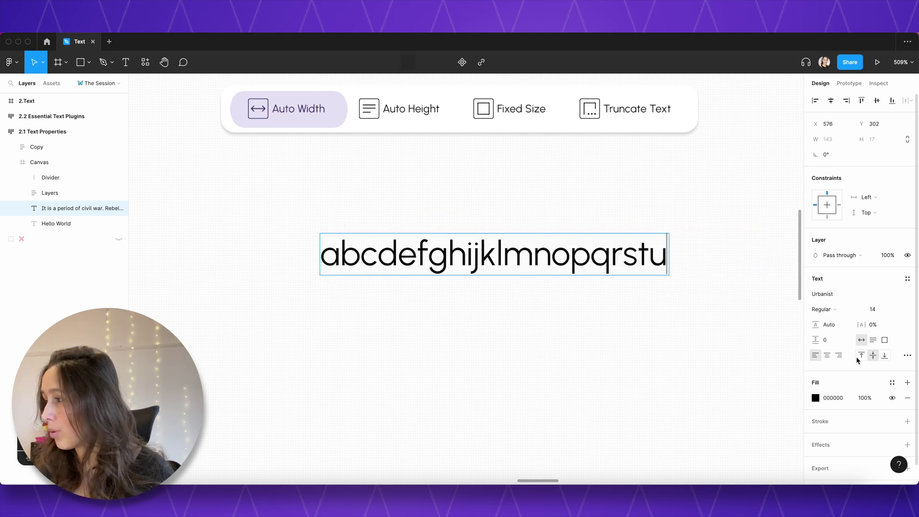
Step: Top-align the alphabet text, set Auto height, append 'vwxyz', and test wrapping by resizing its width
click(860, 355)
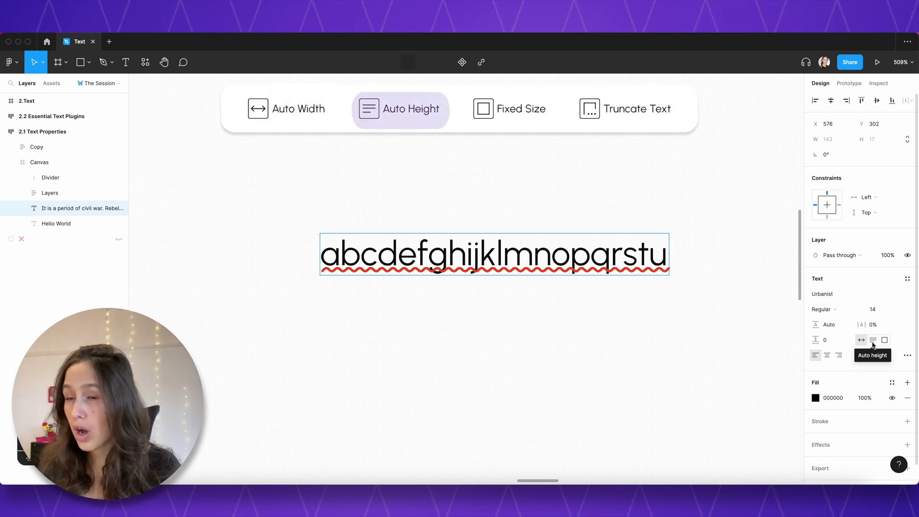
click(873, 341)
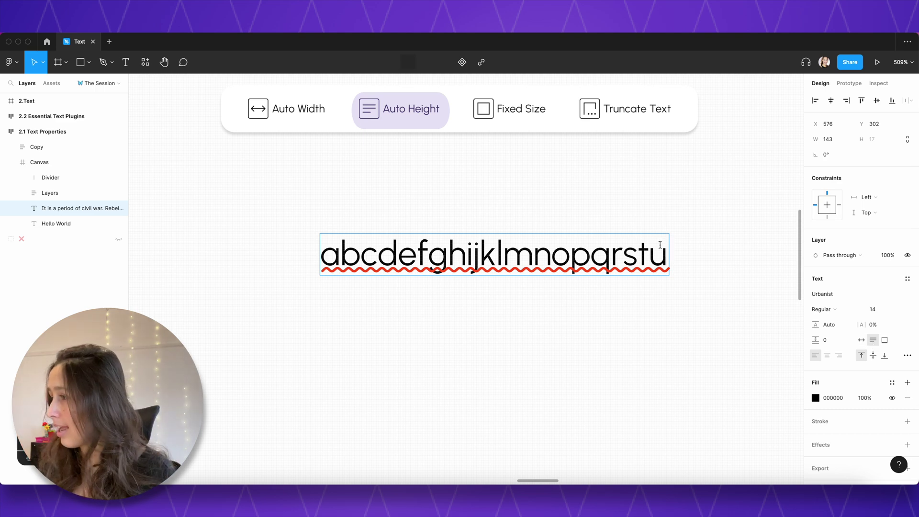
text(vwxyz)
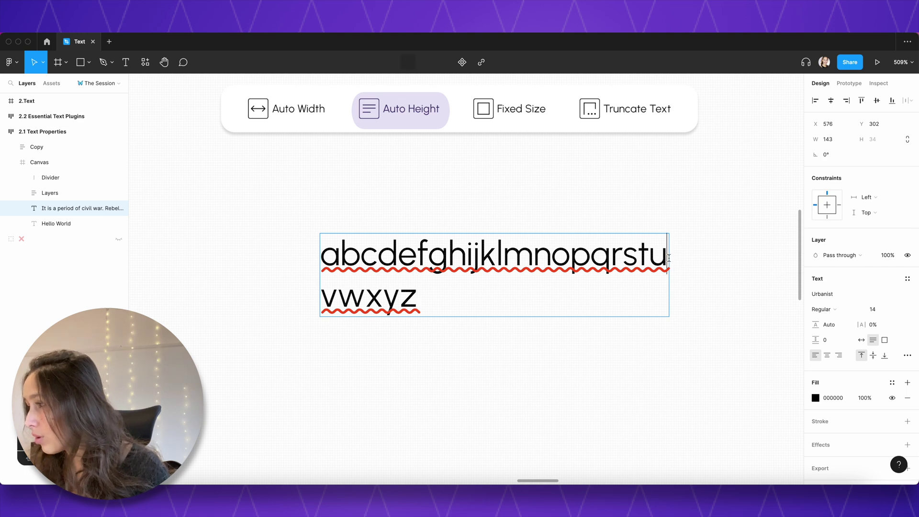
key(Escape)
drag(670, 261, 511, 259)
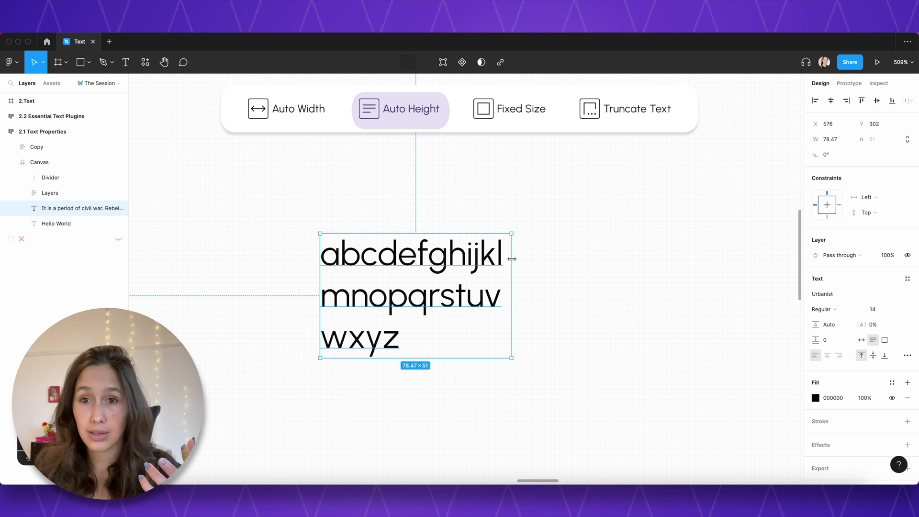
drag(512, 258, 619, 261)
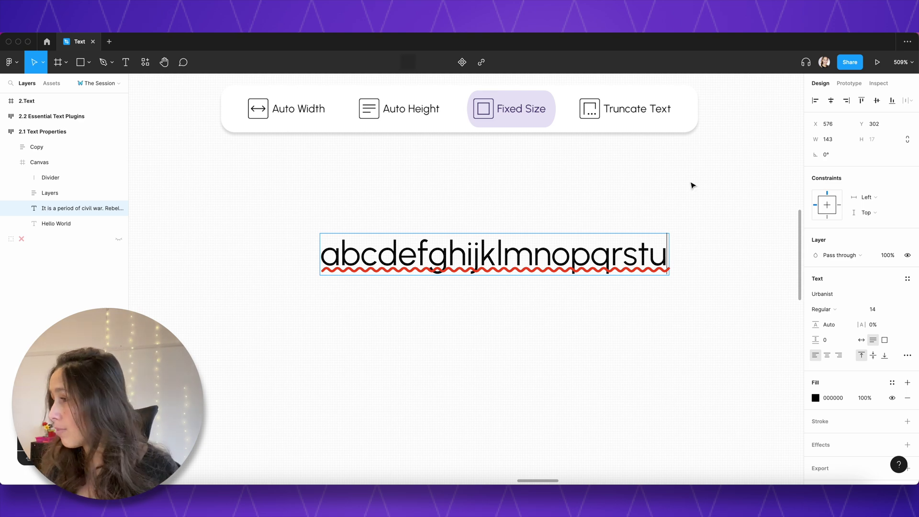
Step: Set the alphabet text to Fixed size and append 'vwxyz123345' so it overflows the 143×17 box
click(885, 342)
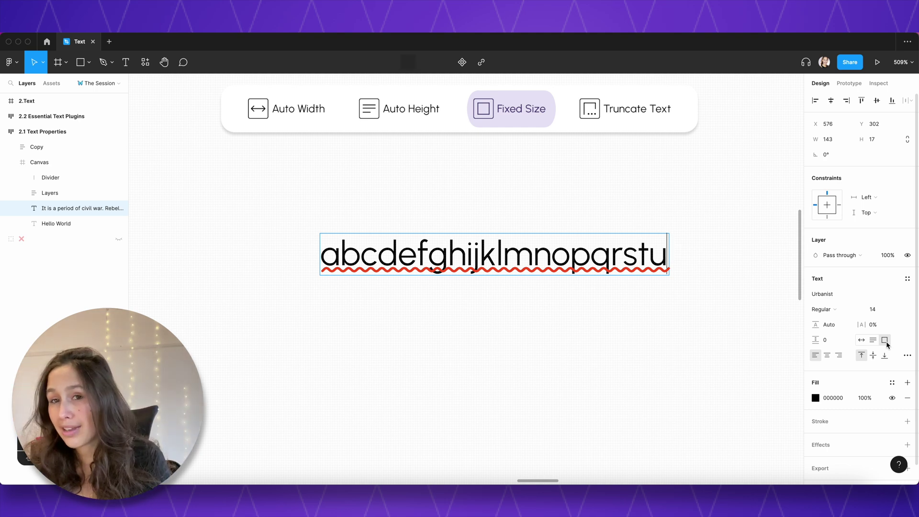
text(vwxyz)
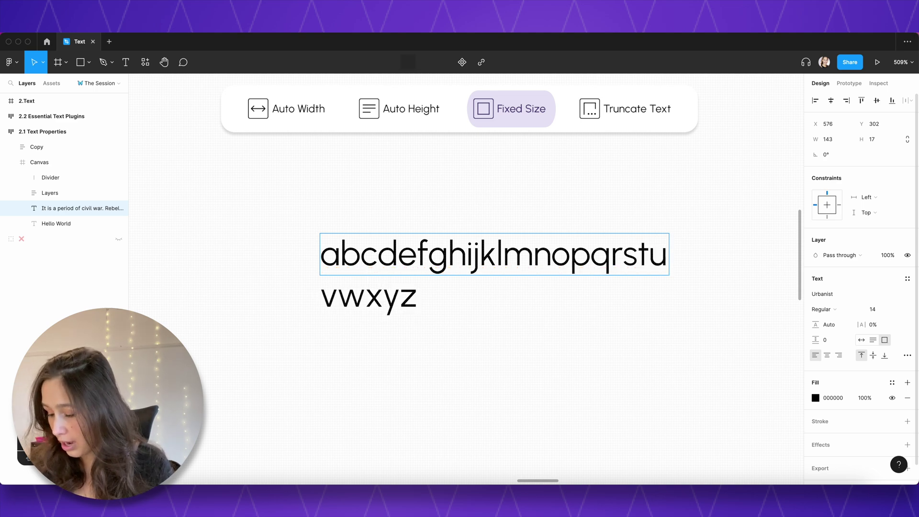
text(123345)
key(Escape)
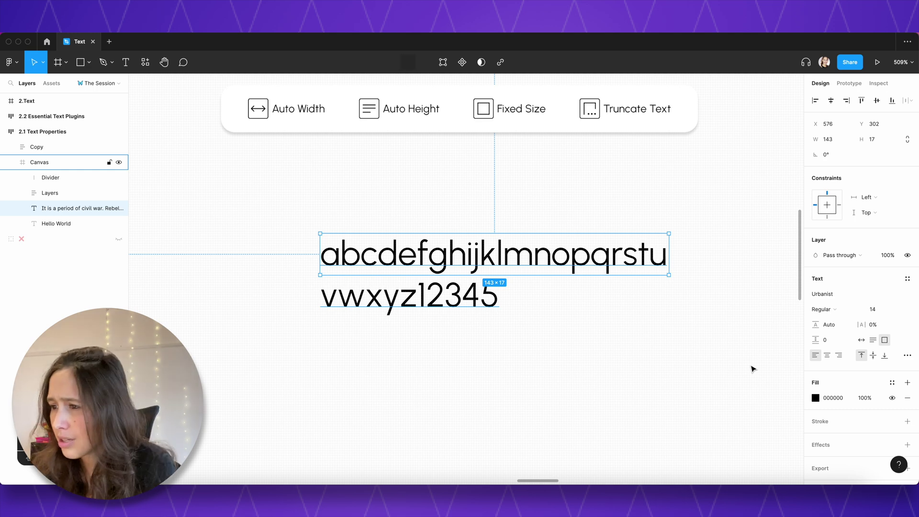
Step: Reselect the alphabet text box and move it up and to the left
double_click(469, 308)
key(Escape)
key(Escape)
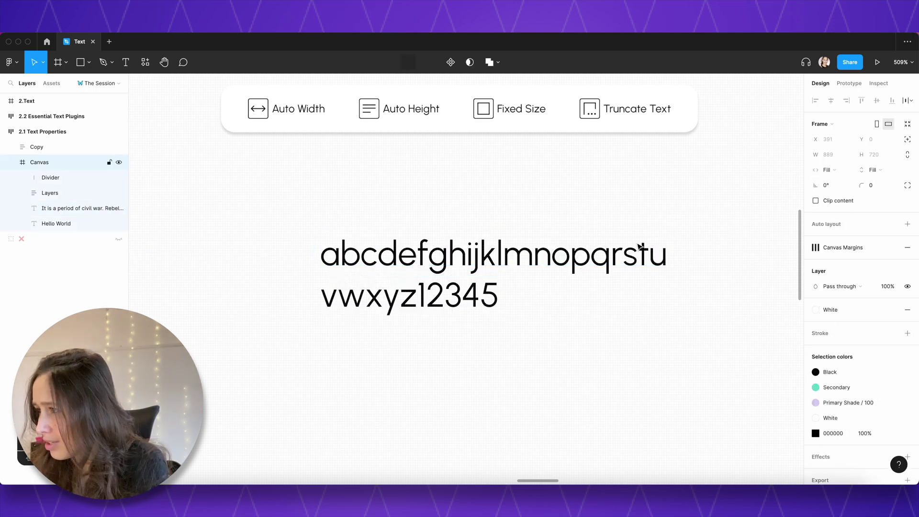
click(630, 264)
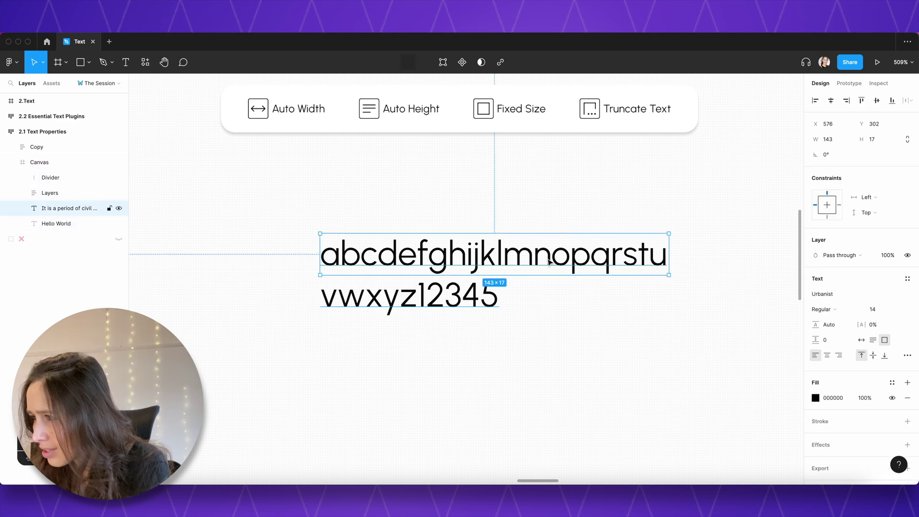
click(475, 322)
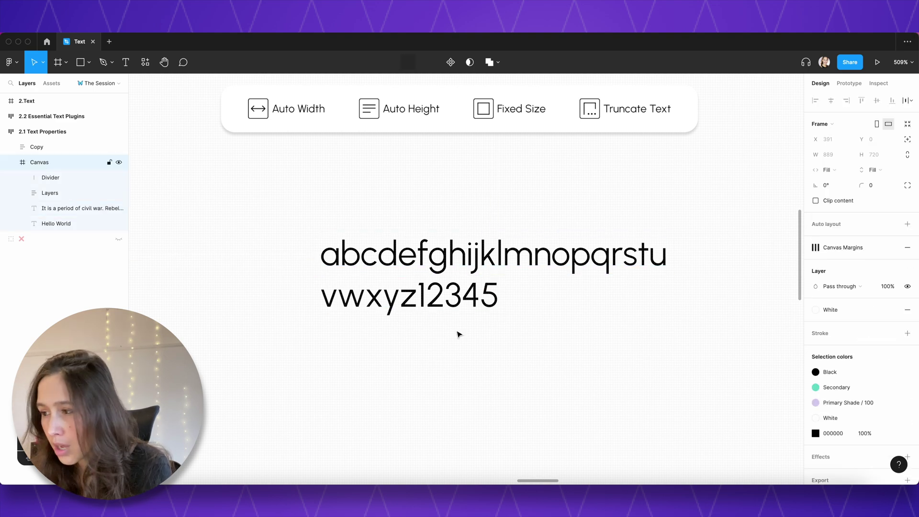
click(489, 301)
double_click(490, 304)
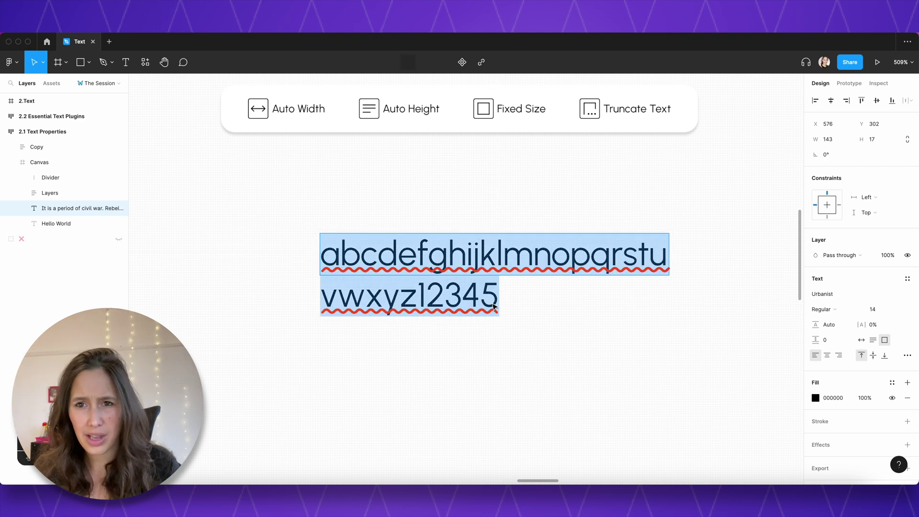
key(Escape)
drag(492, 270, 478, 210)
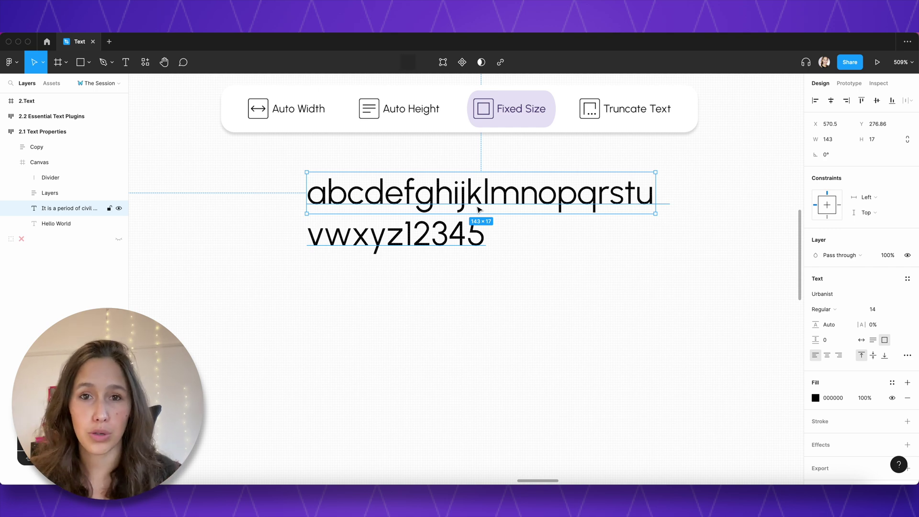
Step: Draw a fixed-size text box below the alphabet text
click(488, 275)
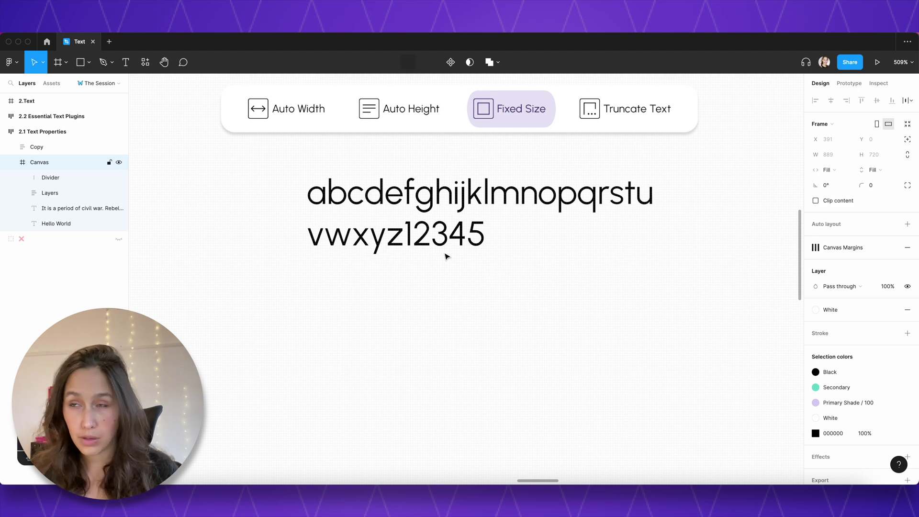
click(126, 67)
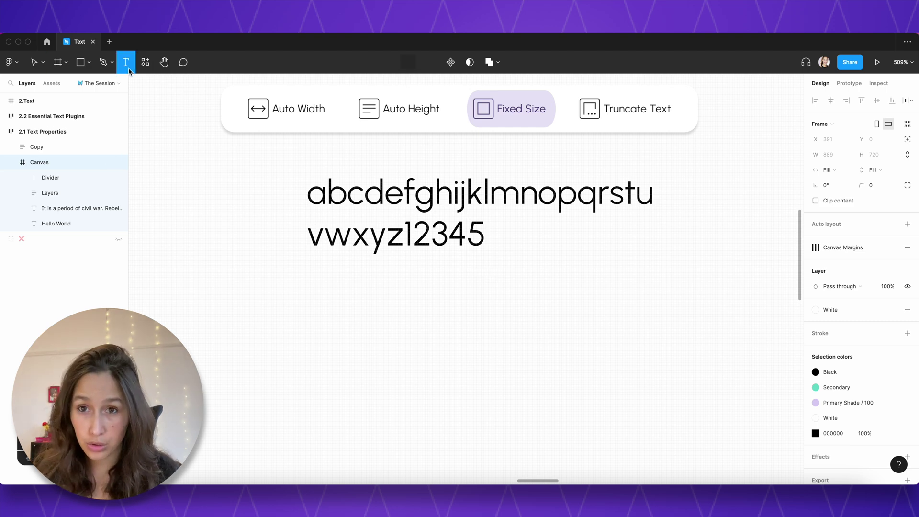
drag(272, 277, 393, 396)
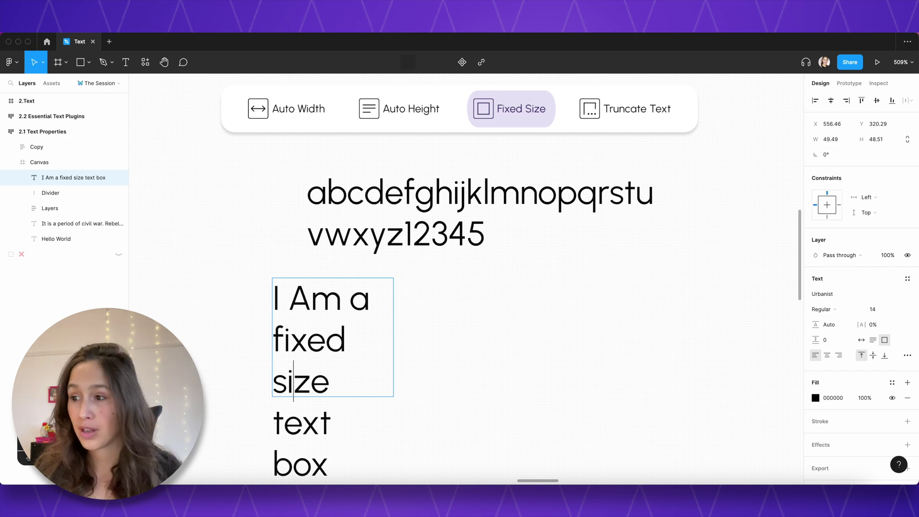
key(Escape)
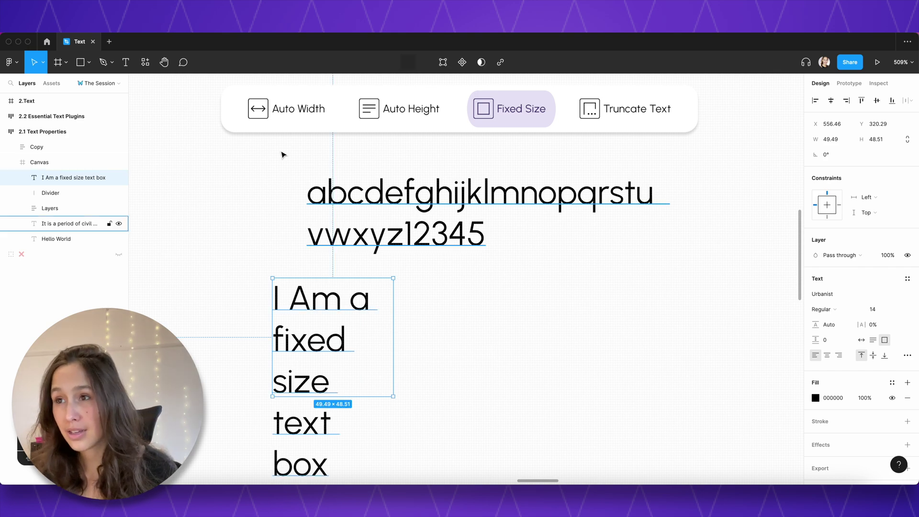
Step: Create an auto-width text layer reading 'I am auto width' on the empty canvas
click(127, 63)
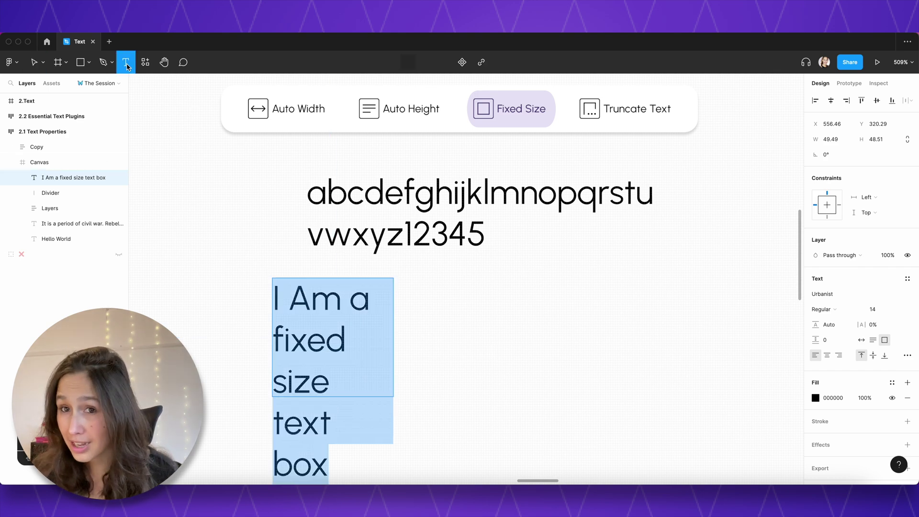
click(494, 316)
text(I am)
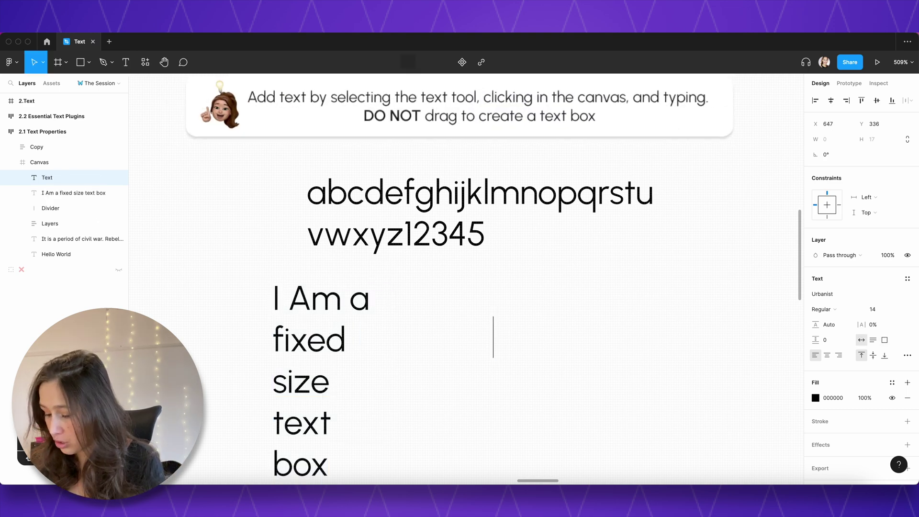
text( auto f)
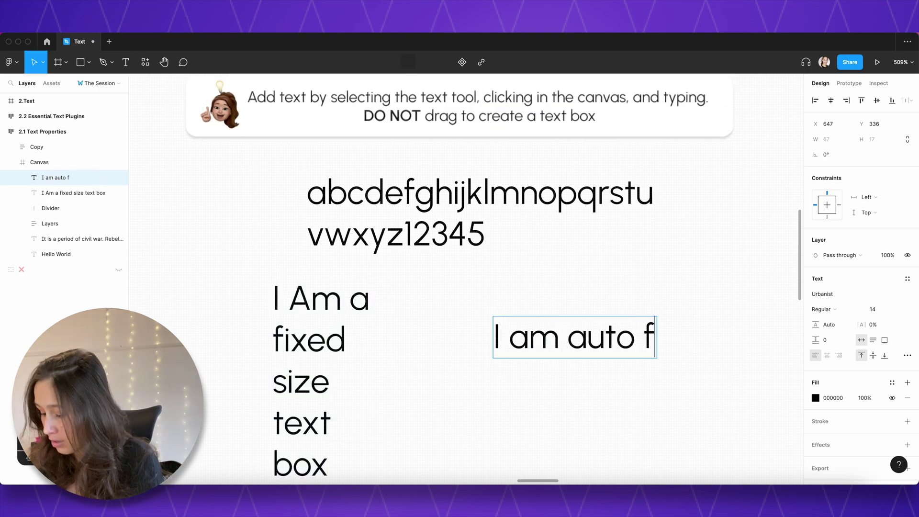
key(BackSpace)
text(width)
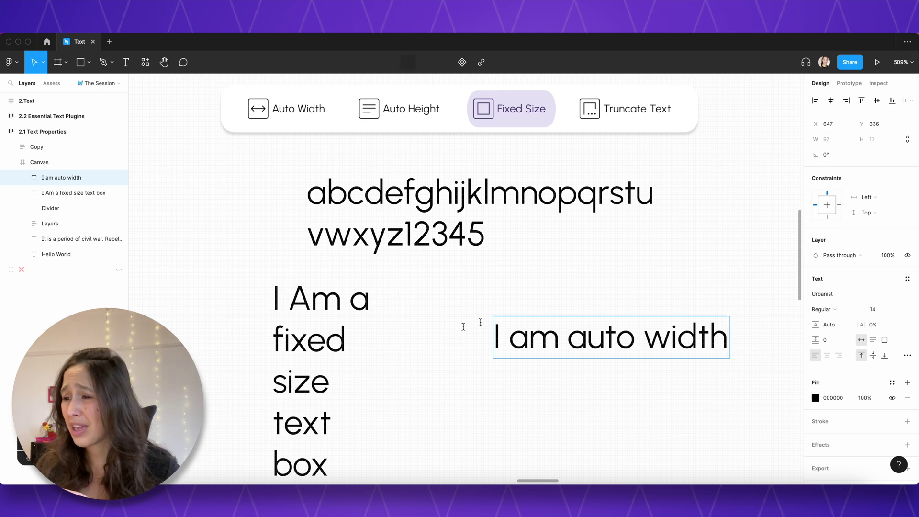
Step: Select the fixed-size text box and switch its resizing to Auto height, then Auto width
click(307, 339)
scroll(316, 353, down, 3)
key(Escape)
double_click(315, 352)
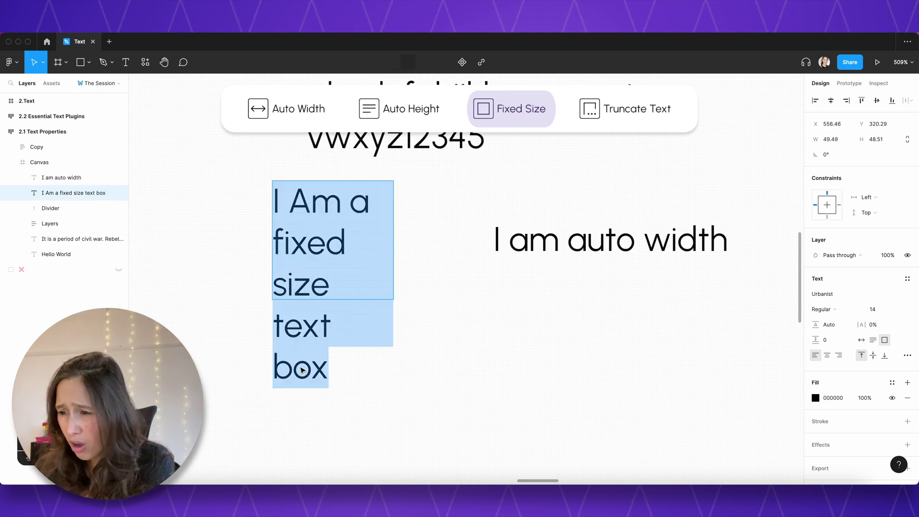
key(Escape)
double_click(310, 367)
key(Escape)
key(Return)
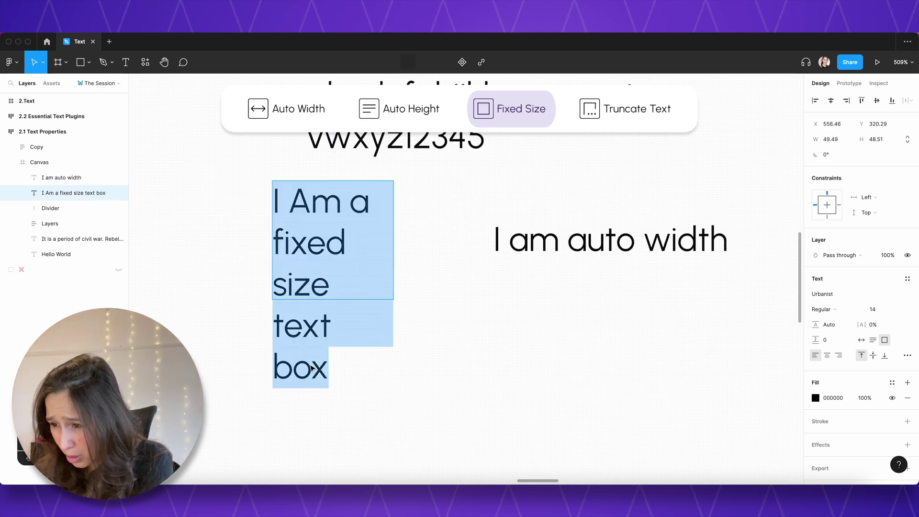
key(Escape)
key(Return)
key(Escape)
key(Return)
key(Escape)
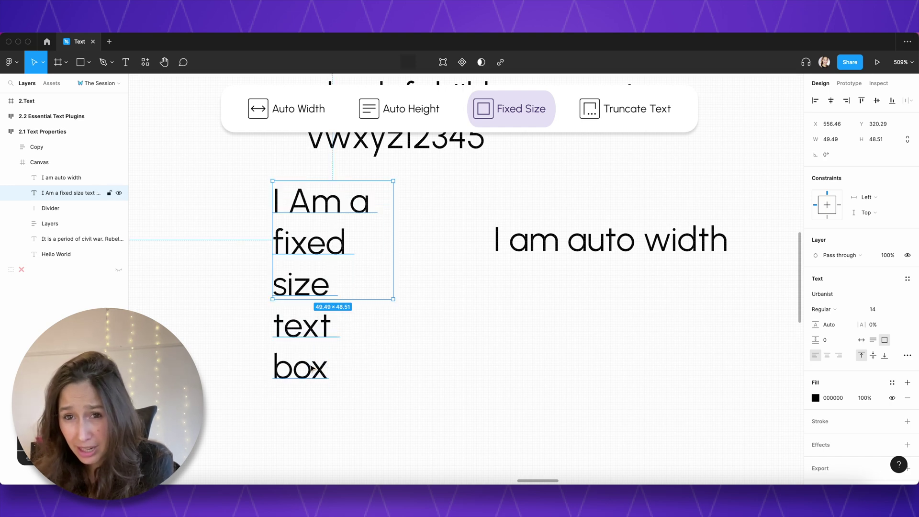
key(Return)
key(Escape)
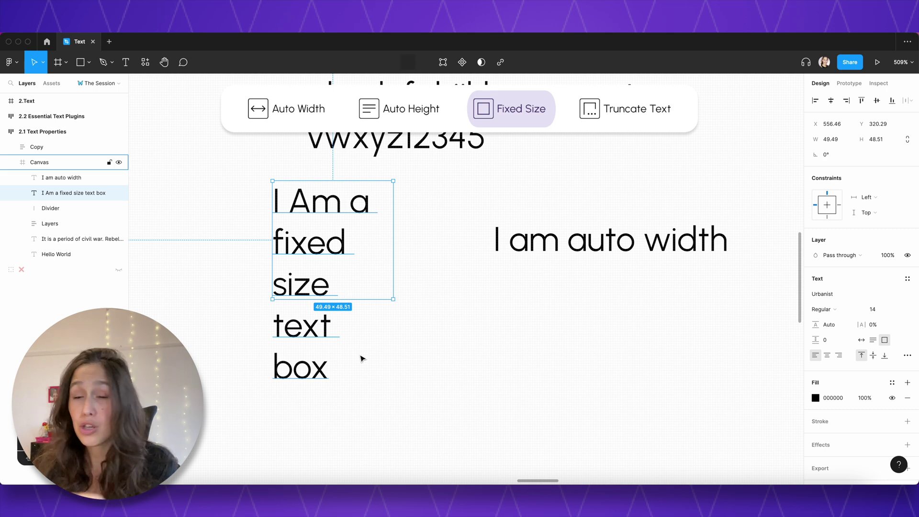
click(873, 342)
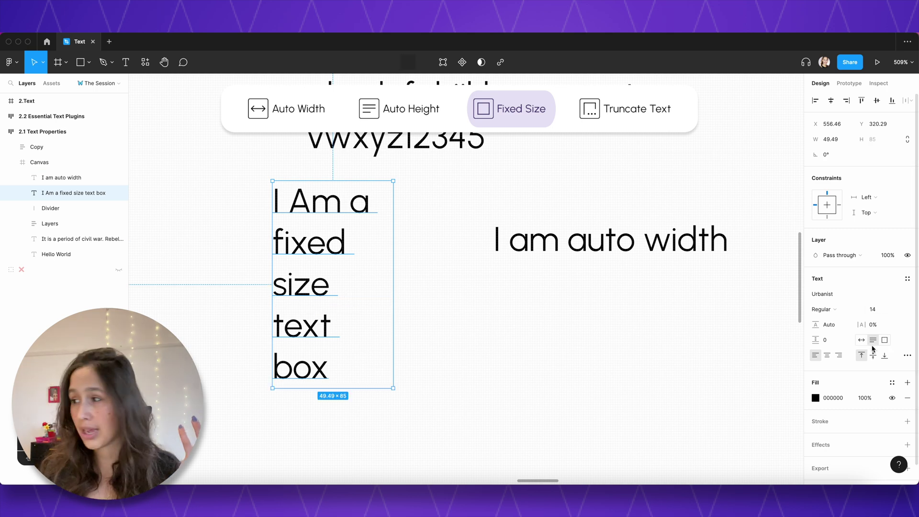
click(864, 341)
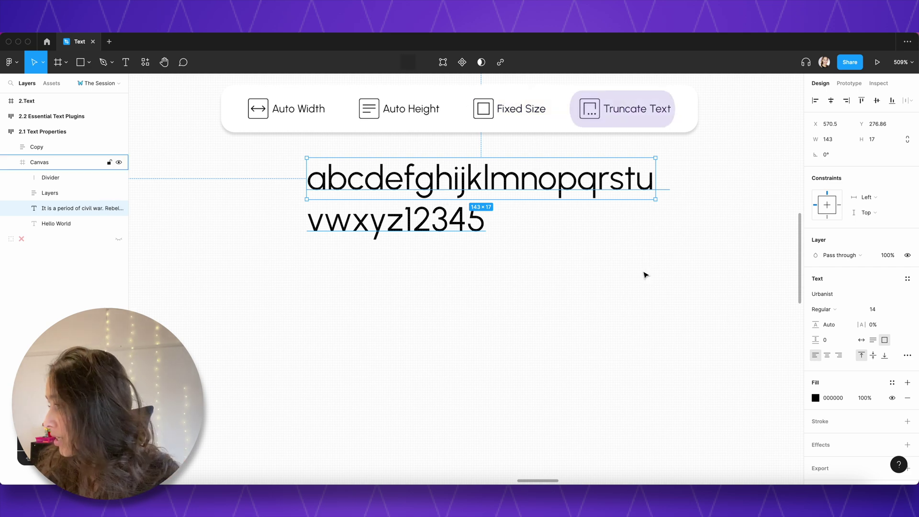
Step: Set the alphabet text to Truncate text so its overflow ends in an ellipsis
click(908, 357)
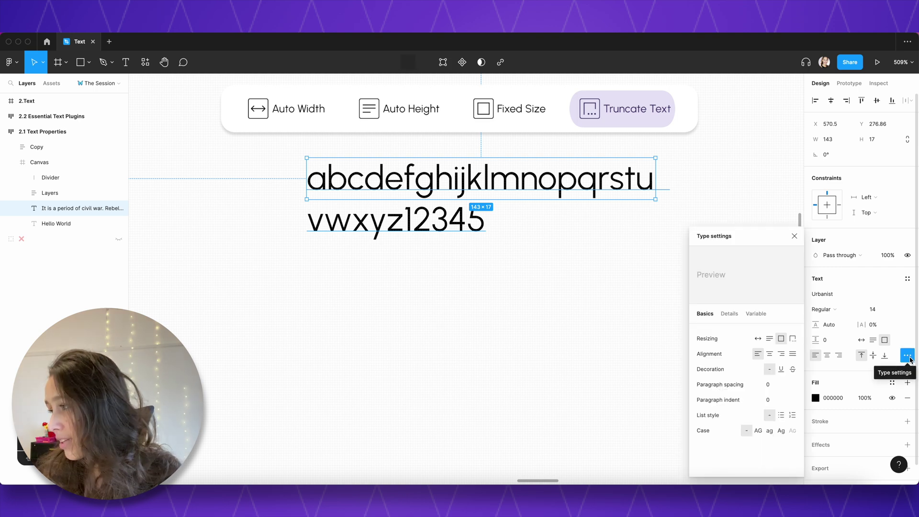
click(792, 338)
click(542, 236)
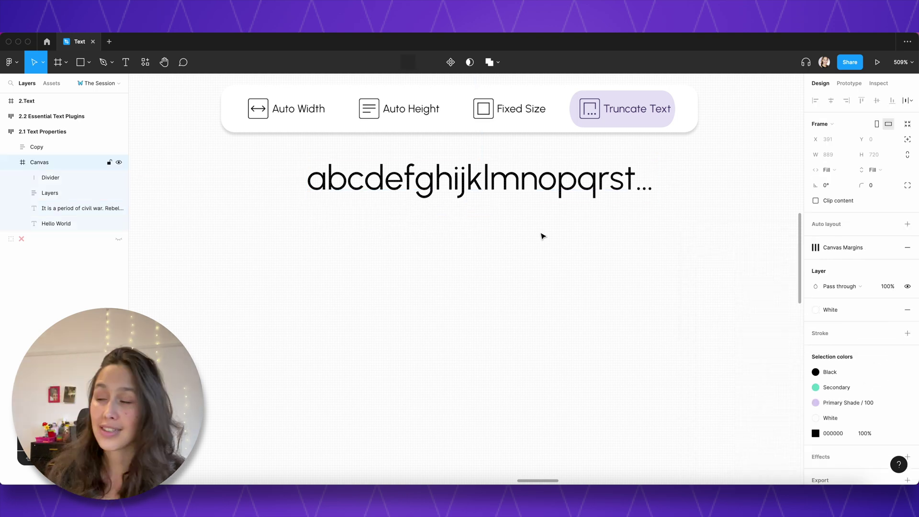
Step: Resize the truncated text box to 169.4×46.38 so both lines show again
click(535, 174)
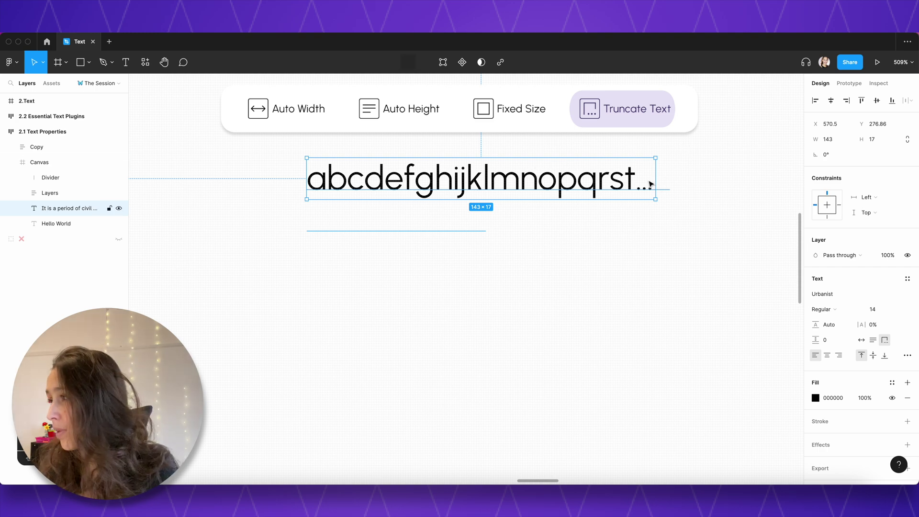
drag(651, 176, 719, 165)
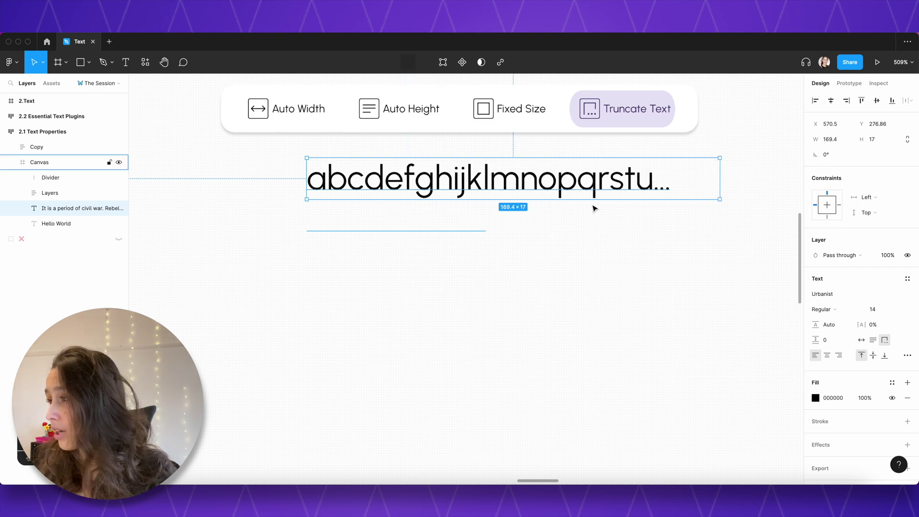
drag(594, 200, 593, 271)
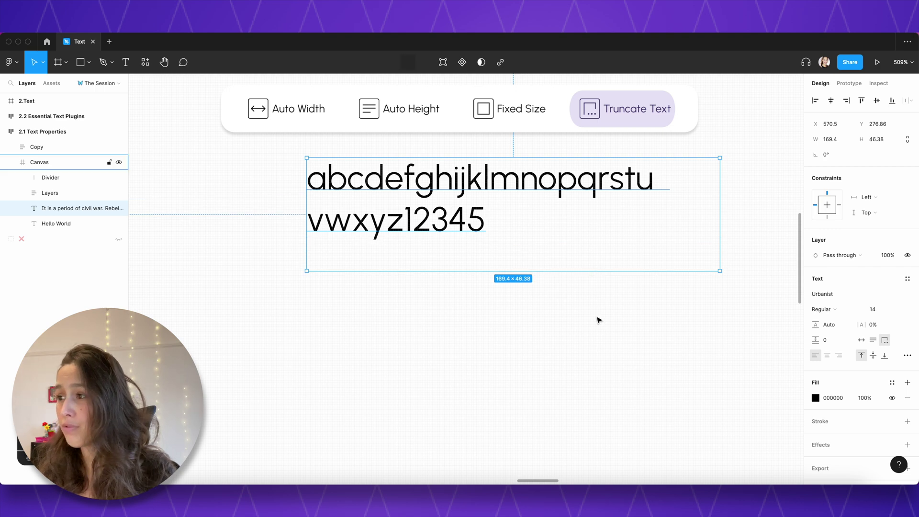
click(598, 317)
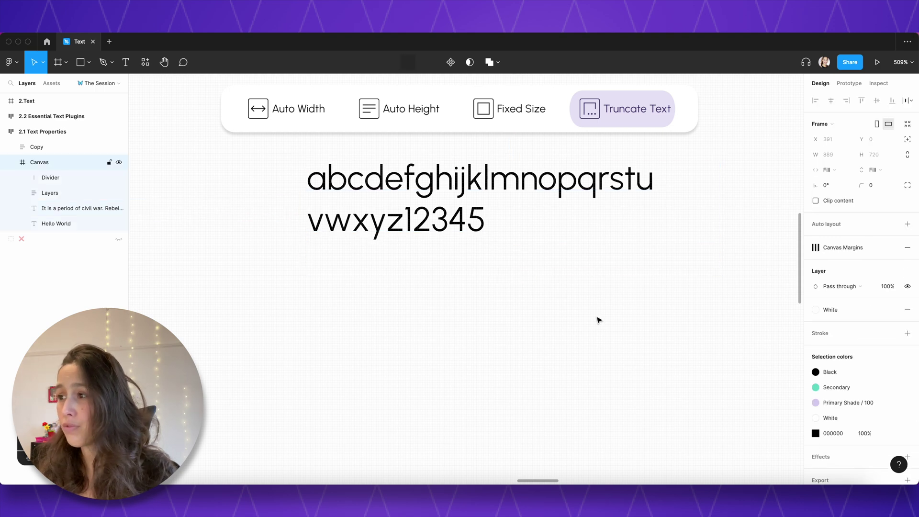
click(481, 234)
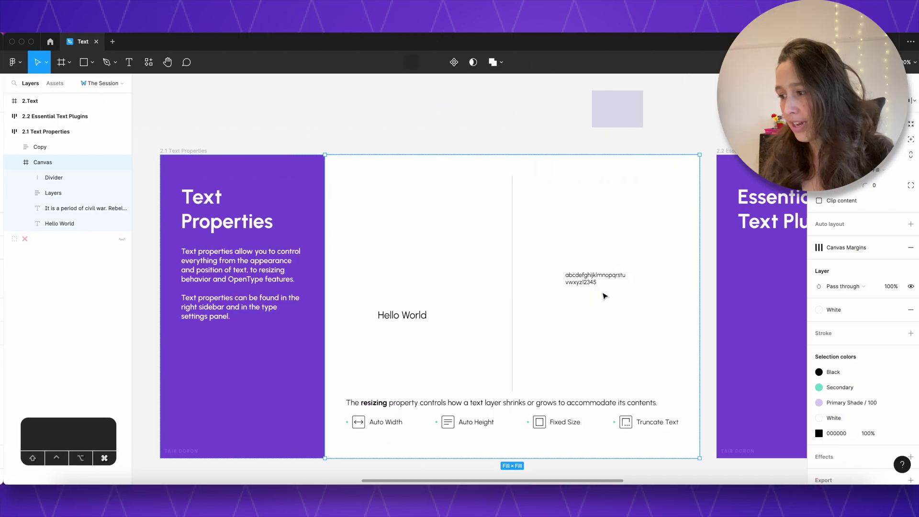
Step: In the 2.2 Essential Text Plugins frame, create a 'Test text' layer and move it up
scroll(636, 258, up, 2)
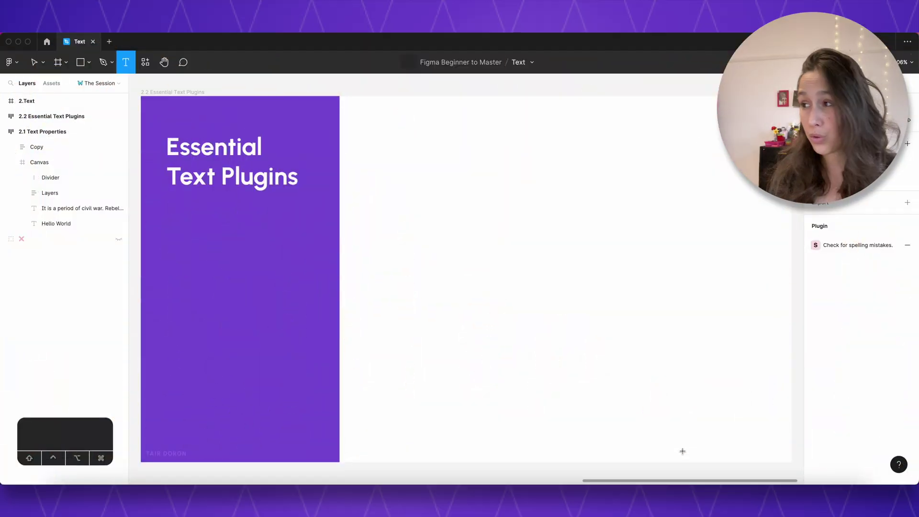
click(429, 260)
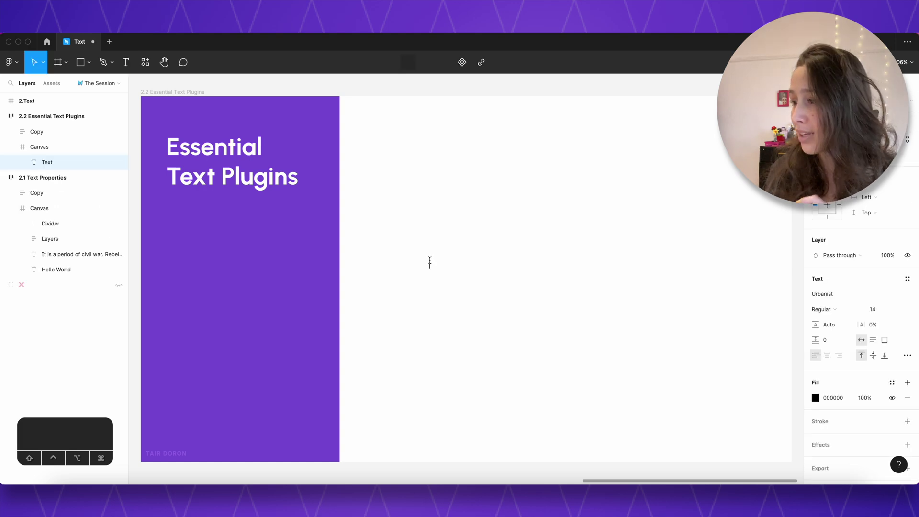
text(Test text)
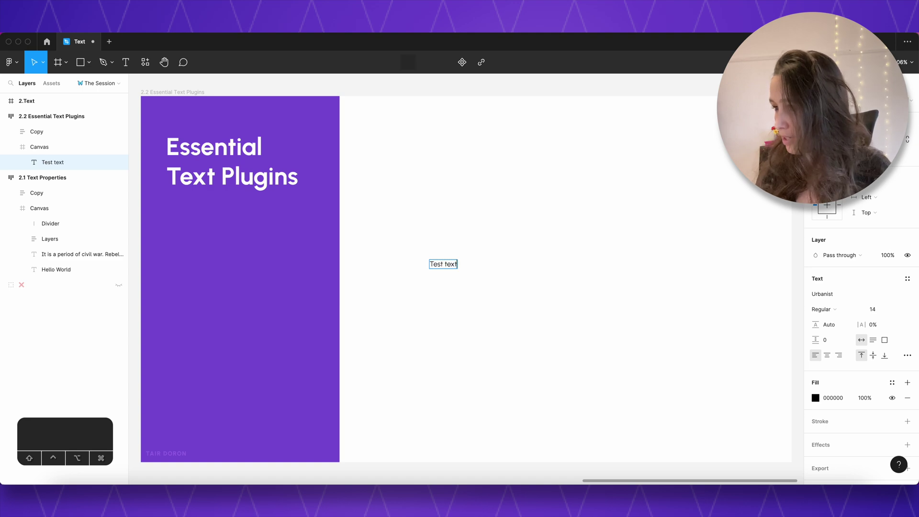
key(Escape)
drag(446, 265, 445, 221)
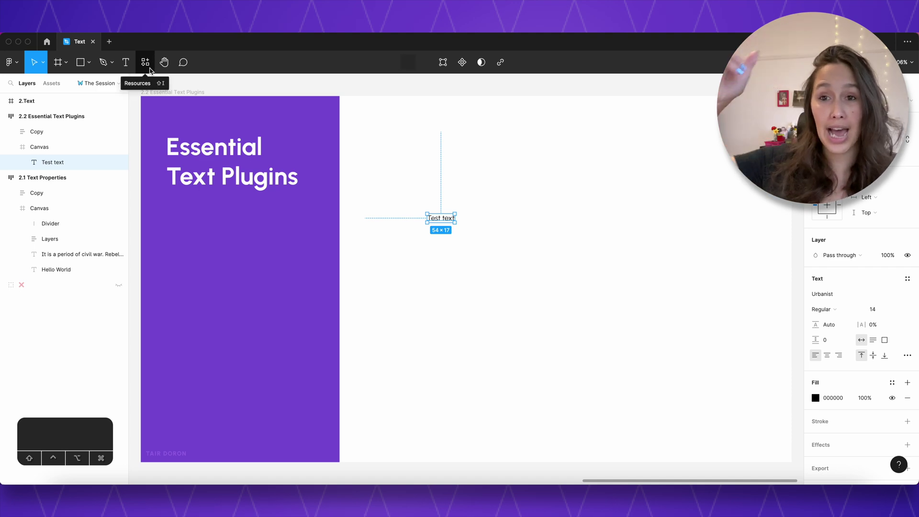
Step: Search 'lorem' among the Resources plugins and run the Lorem Ipsum plugin
click(146, 62)
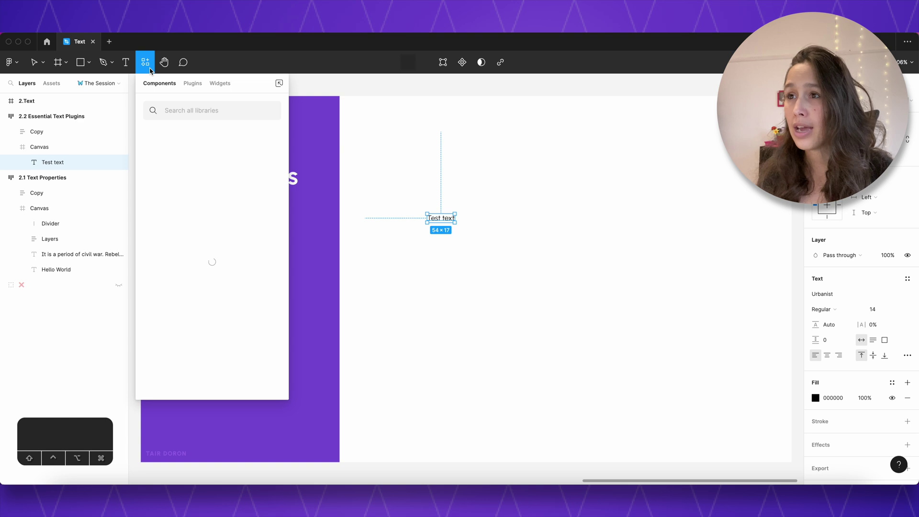
click(193, 83)
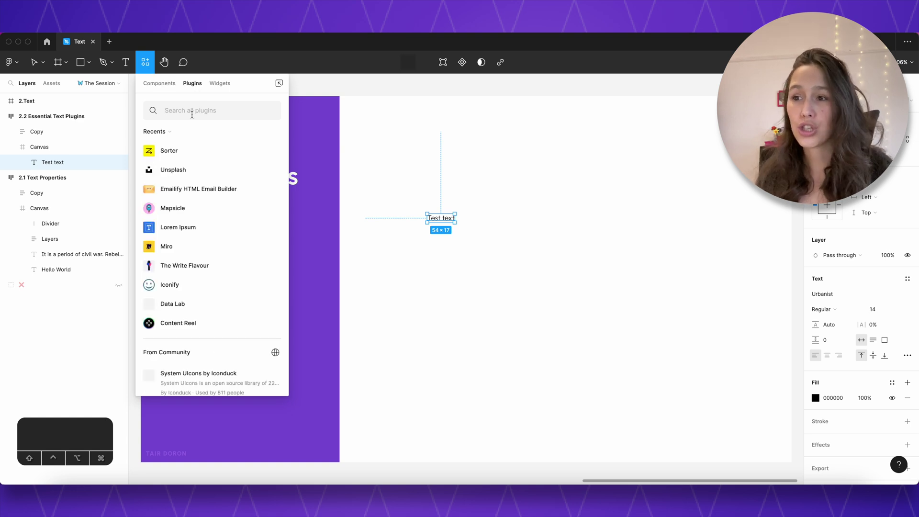
text(lorem)
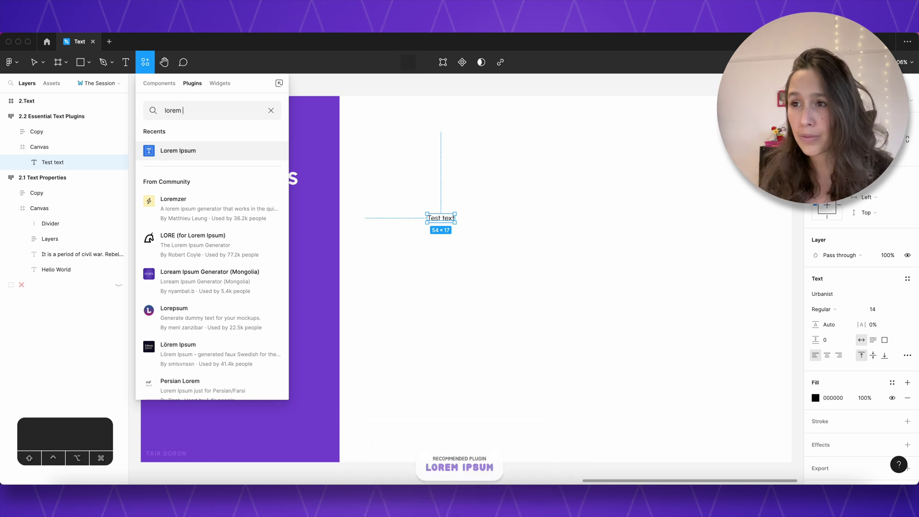
mouse_move(163, 153)
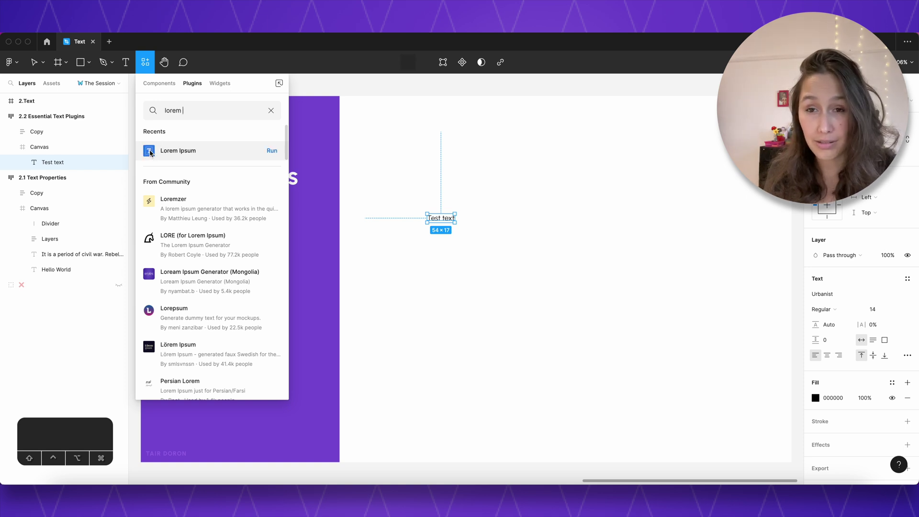
click(149, 153)
click(182, 212)
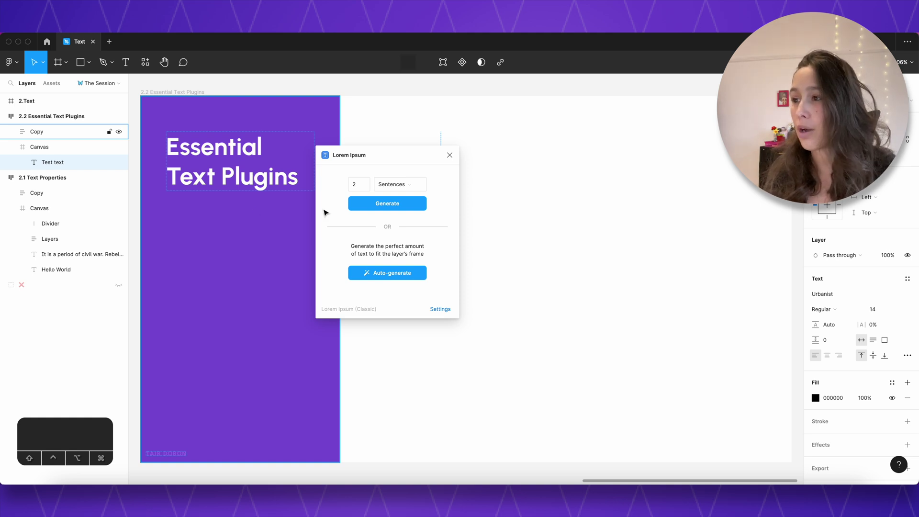
Step: Fill the text layer with two lorem ipsum sentences, keeping Sentences as the unit
click(401, 191)
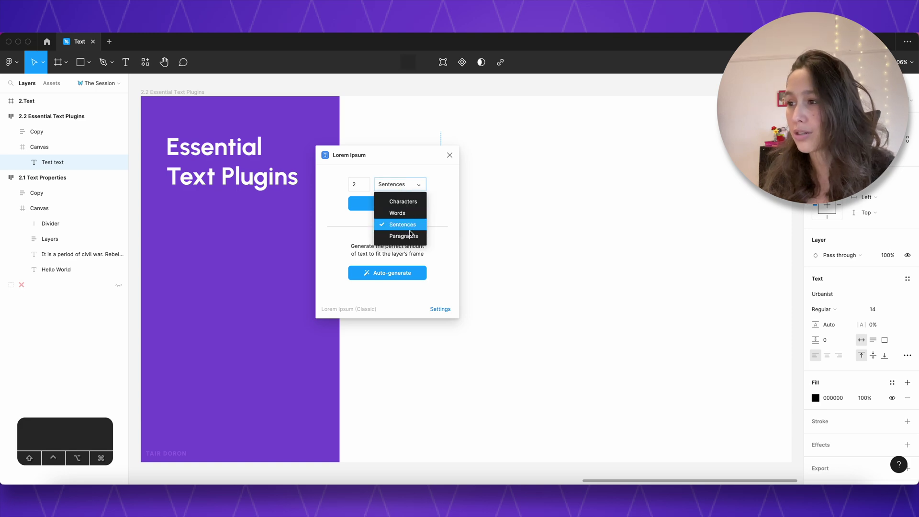
click(405, 185)
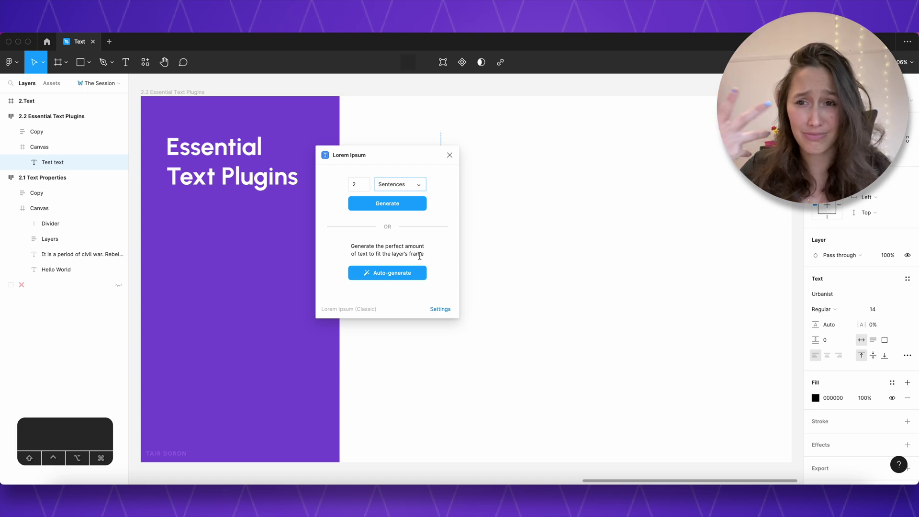
click(397, 212)
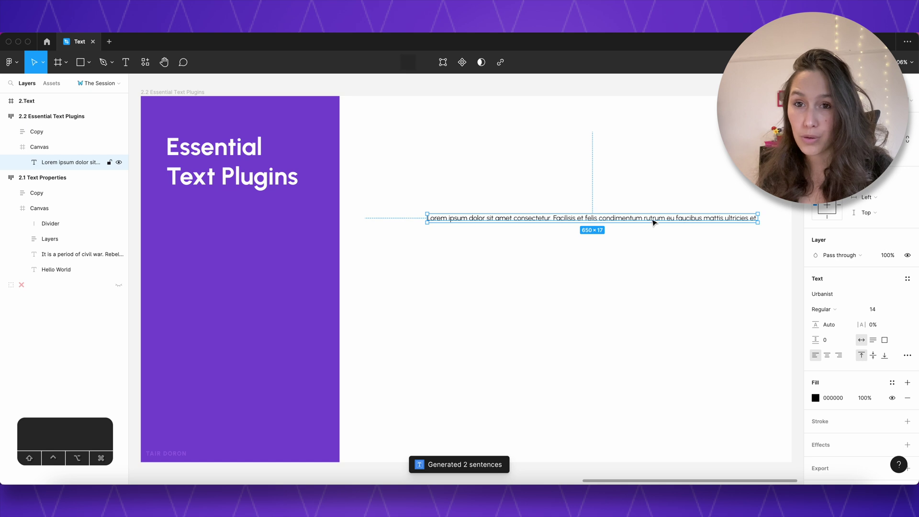
Step: Narrow the lorem text box to about 170 px so it wraps, then move it up and left
drag(758, 218, 513, 200)
click(520, 181)
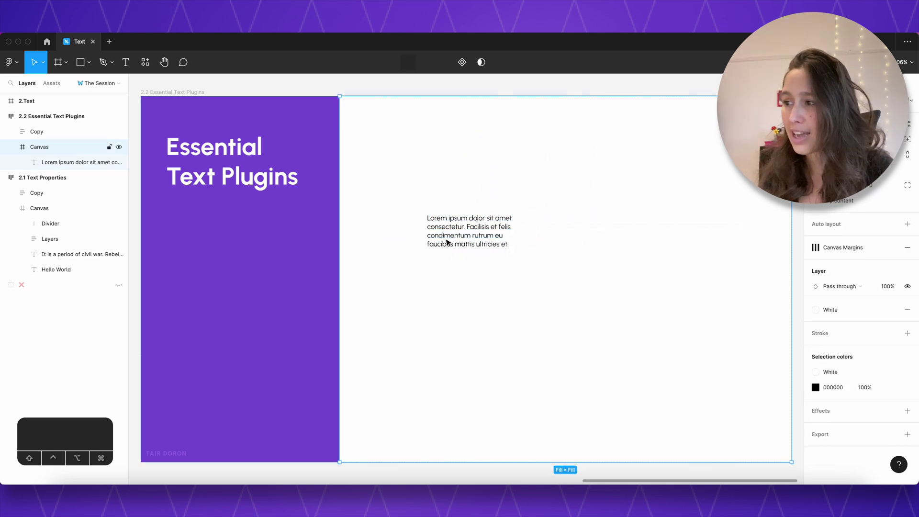
drag(446, 242, 414, 238)
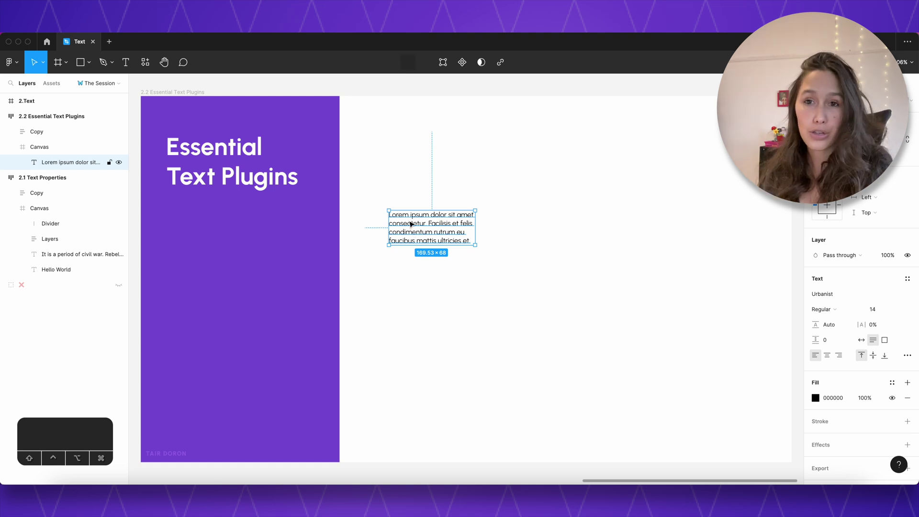
drag(411, 230, 407, 196)
Step: Add a new text box reading 'some text' below the lorem paragraph
click(431, 234)
key(t)
click(421, 256)
text(some text)
key(Escape)
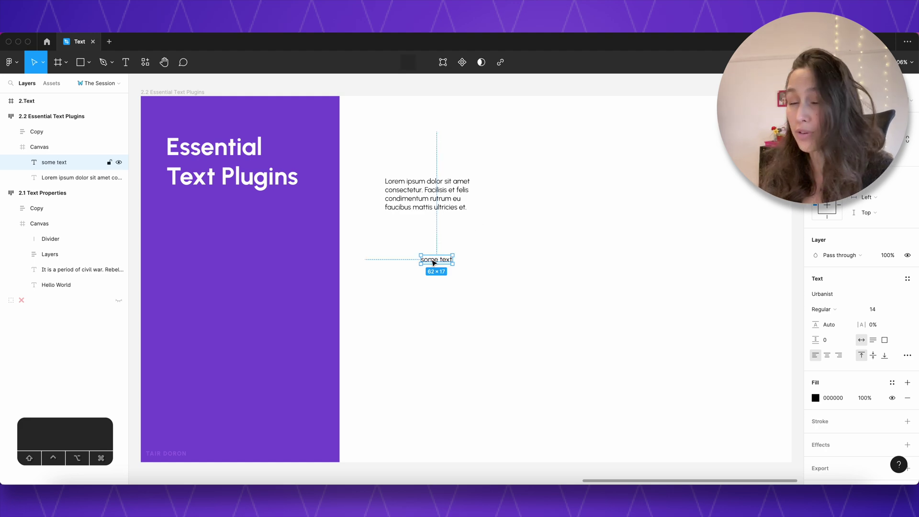
Step: Replace 'some text' with an OK Boomer paragraph from The Write Flavour plugin
click(145, 62)
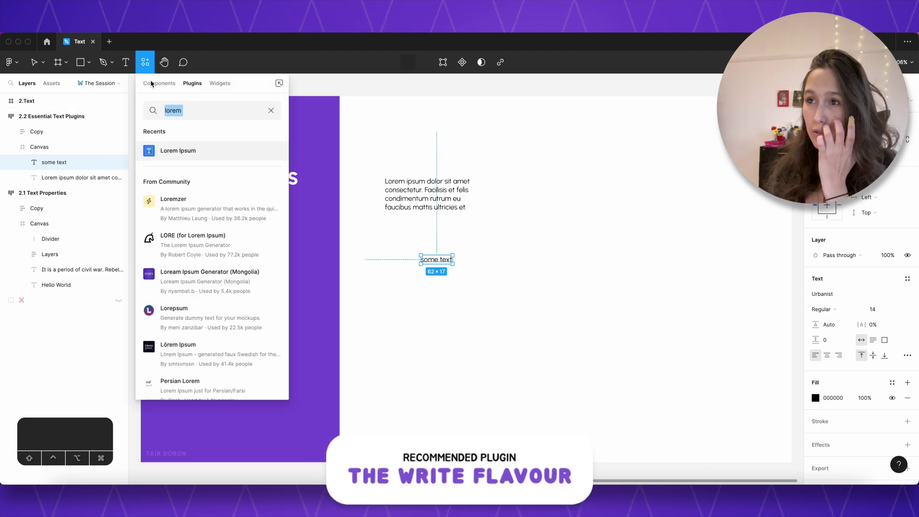
text(the w)
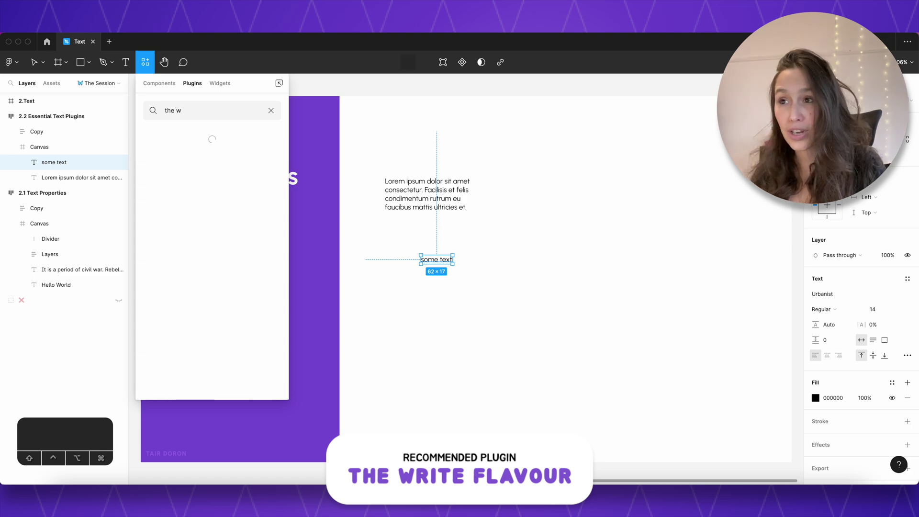
text(rite)
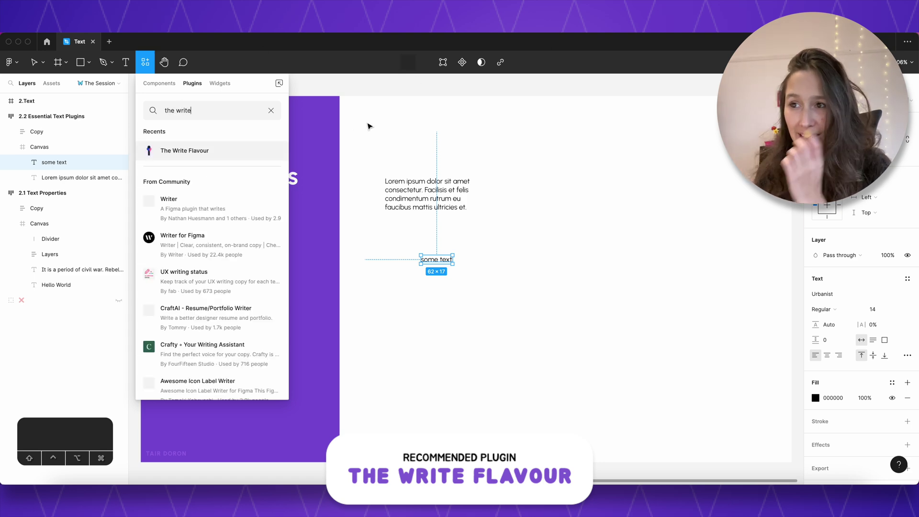
click(186, 154)
click(240, 211)
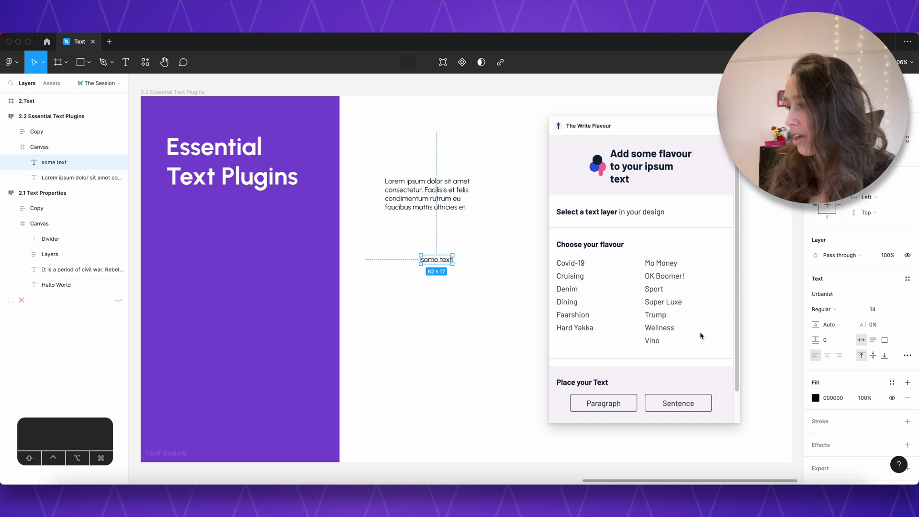
click(669, 277)
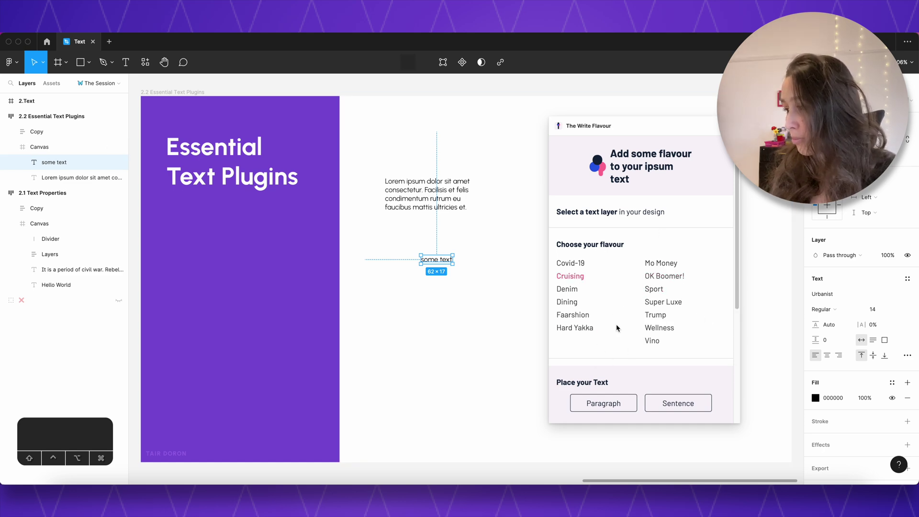
click(603, 403)
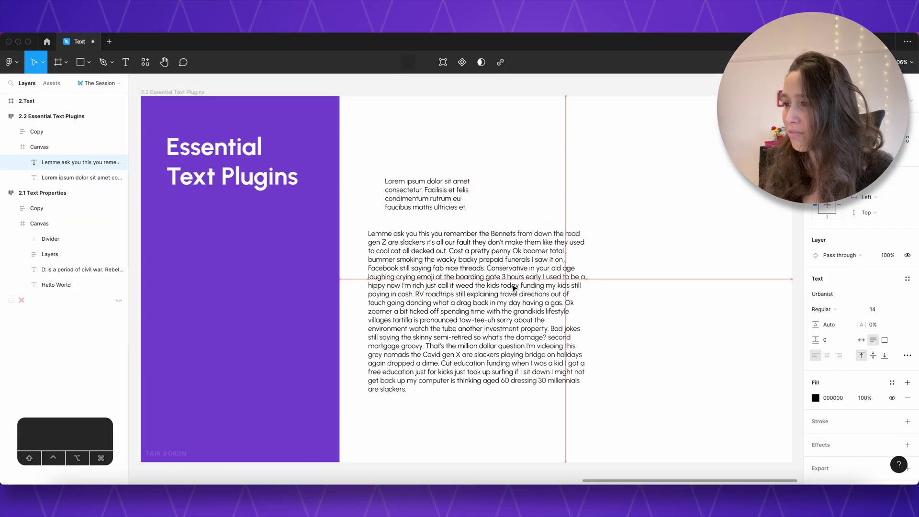
click(563, 170)
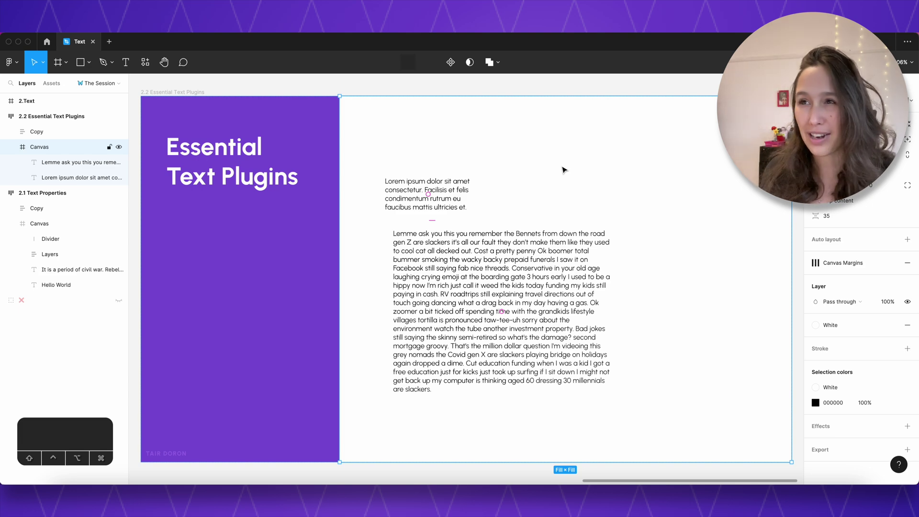
Step: Clear the OK Boomer paragraph's text, leaving a short placeholder Text box
click(444, 189)
click(514, 257)
key(Return)
key(BackSpace)
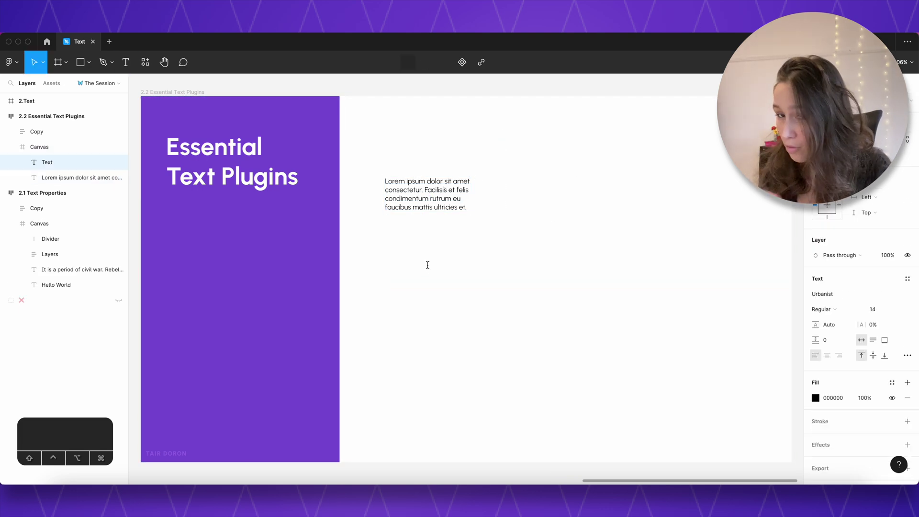
key(Escape)
Step: Run the Content Reel plugin found by searching 'content' and show its Text collections
key(shift+i)
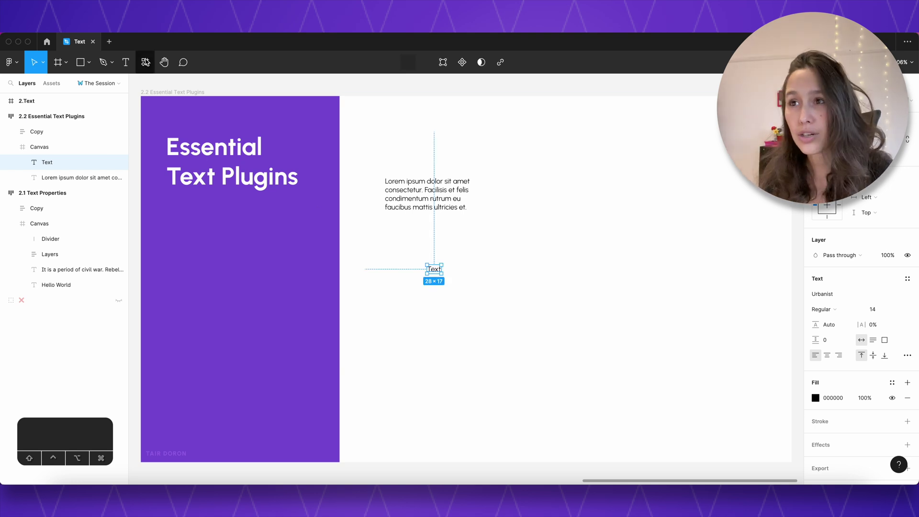
text(content)
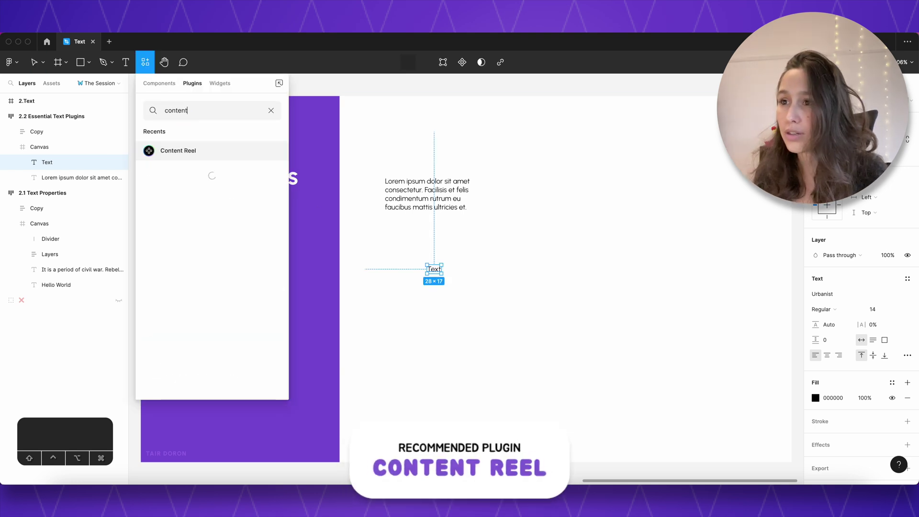
click(170, 149)
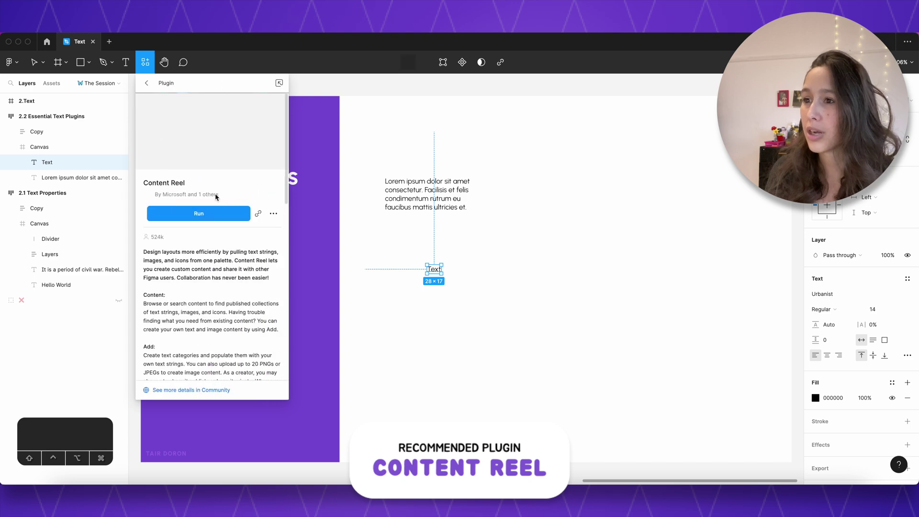
click(209, 212)
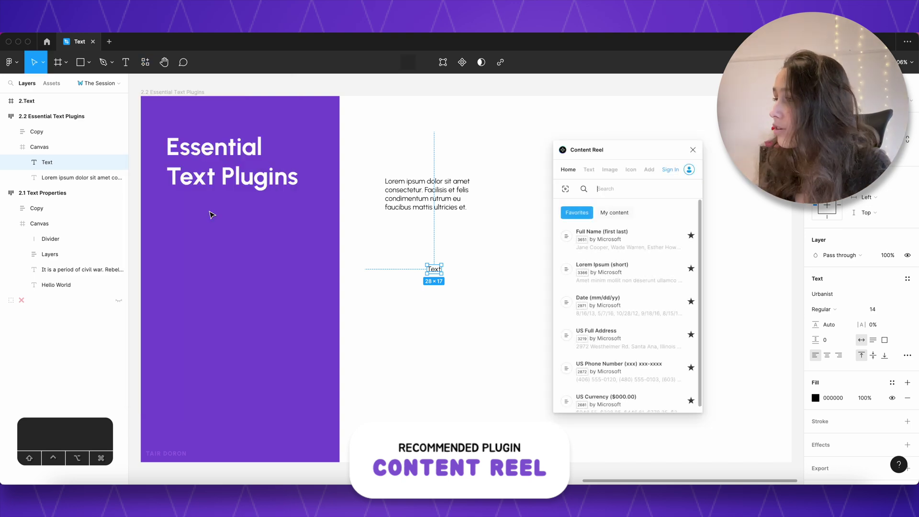
click(589, 171)
scroll(616, 365, down, 10)
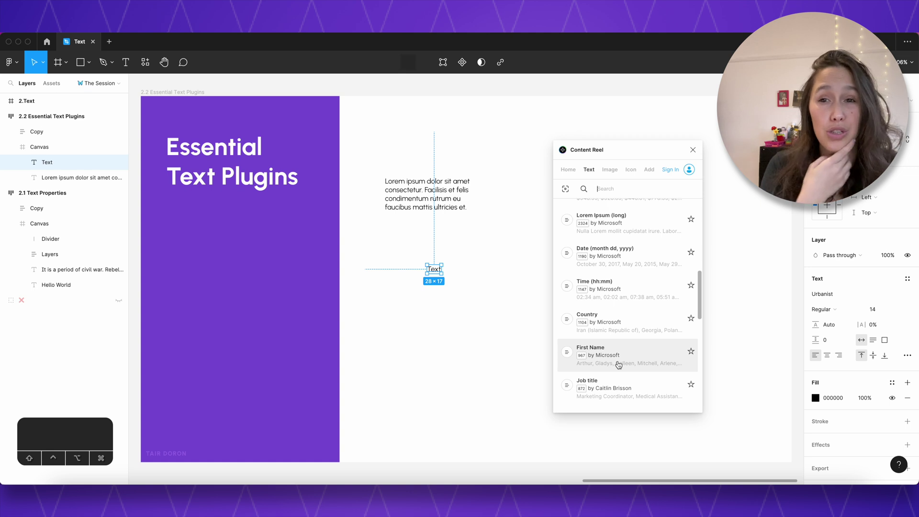
Step: Select the stacked Text boxes and fill them with Content Reel's US Full Address data
click(514, 332)
click(440, 271)
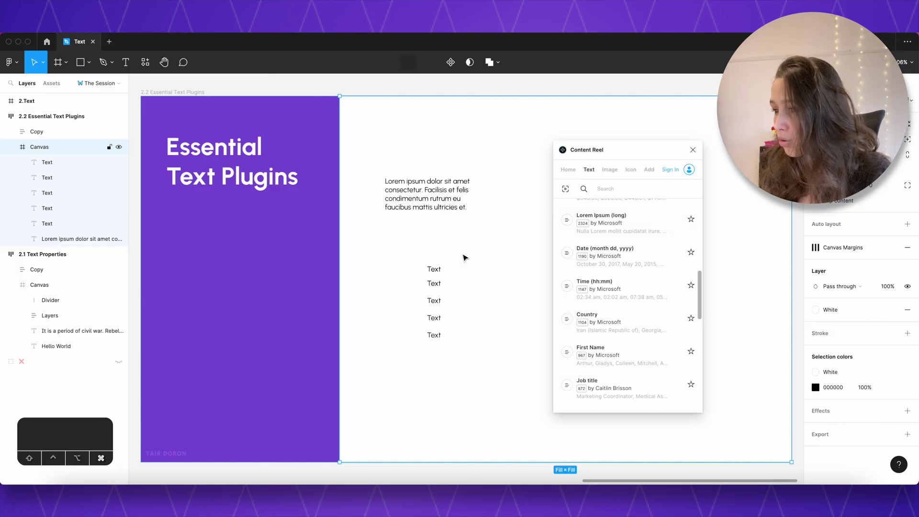
drag(462, 254, 419, 356)
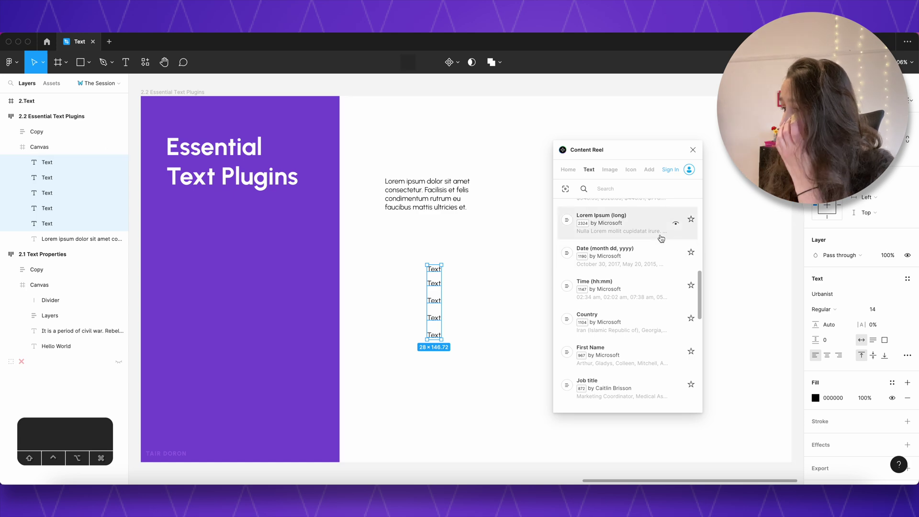
scroll(660, 238, up, 4)
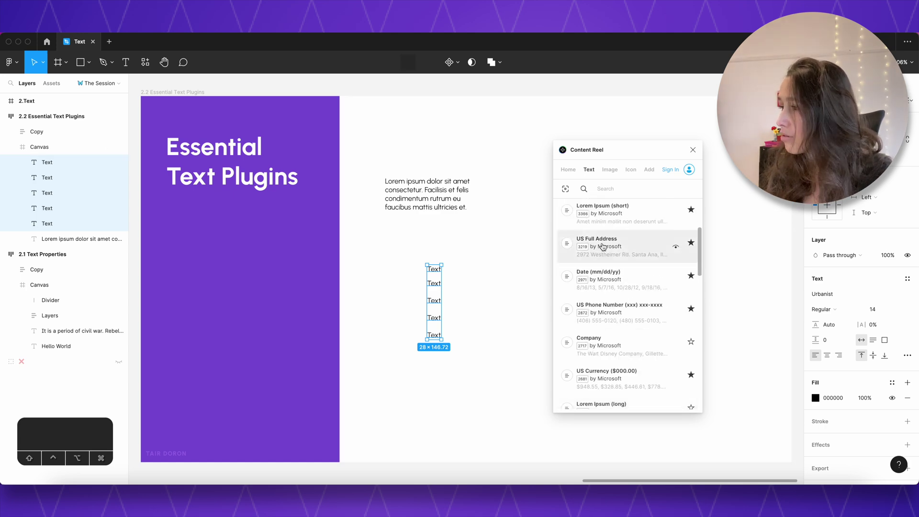
click(603, 246)
drag(676, 151, 356, 135)
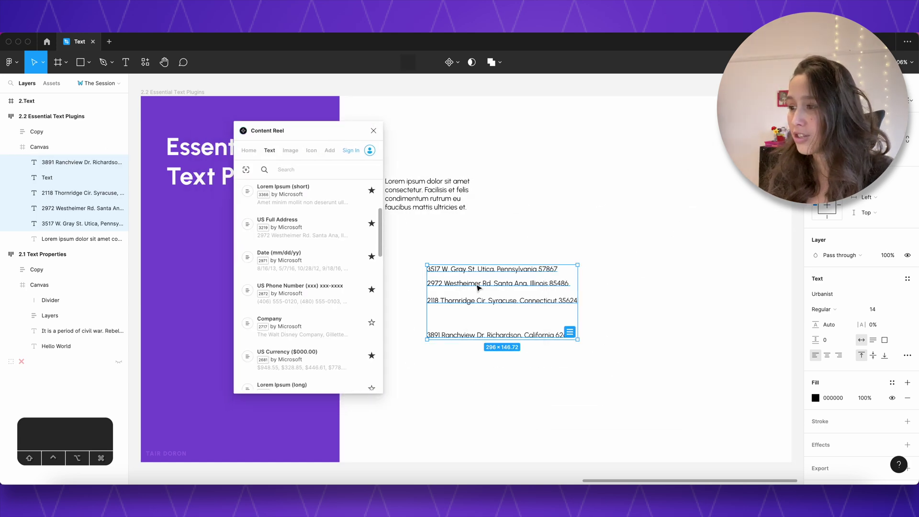
Step: Reselect the four boxes and cycle them through company names, US currency and dates
click(571, 332)
click(475, 330)
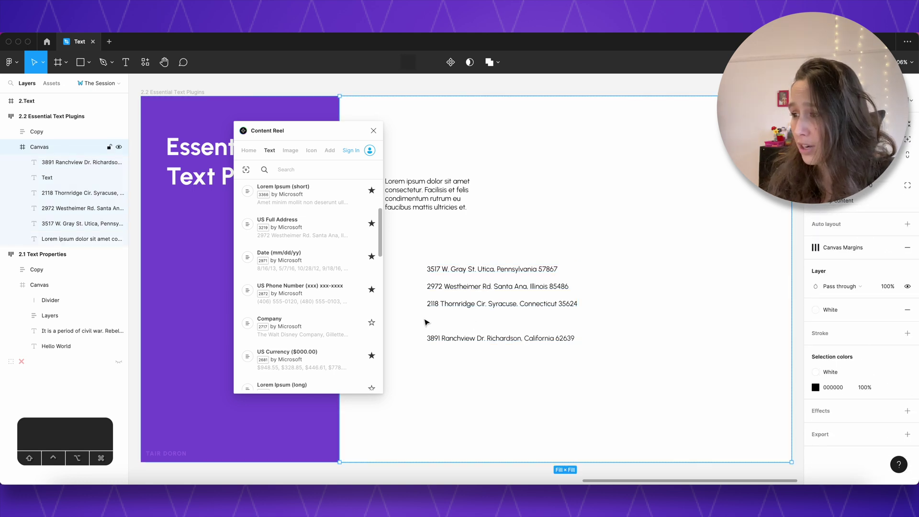
drag(438, 341, 478, 263)
click(306, 326)
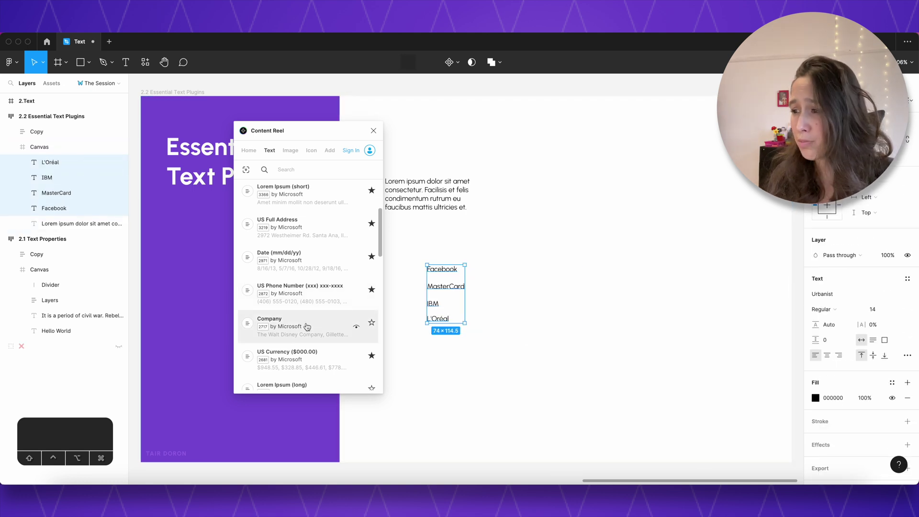
click(305, 354)
scroll(304, 326, down, 2)
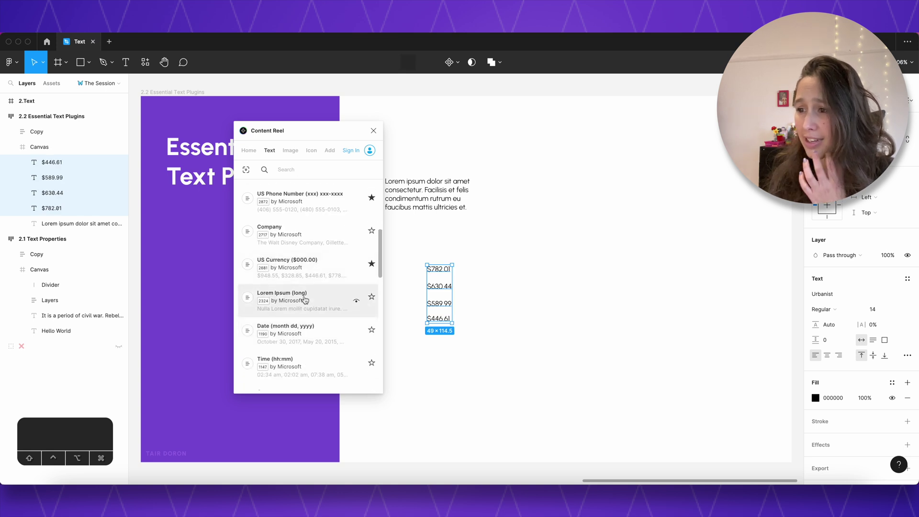
click(303, 331)
Step: Cycle through companies, job titles and small numbers, ending on 6025, 8861, 9462 and 2798
click(301, 236)
scroll(301, 236, down, 4)
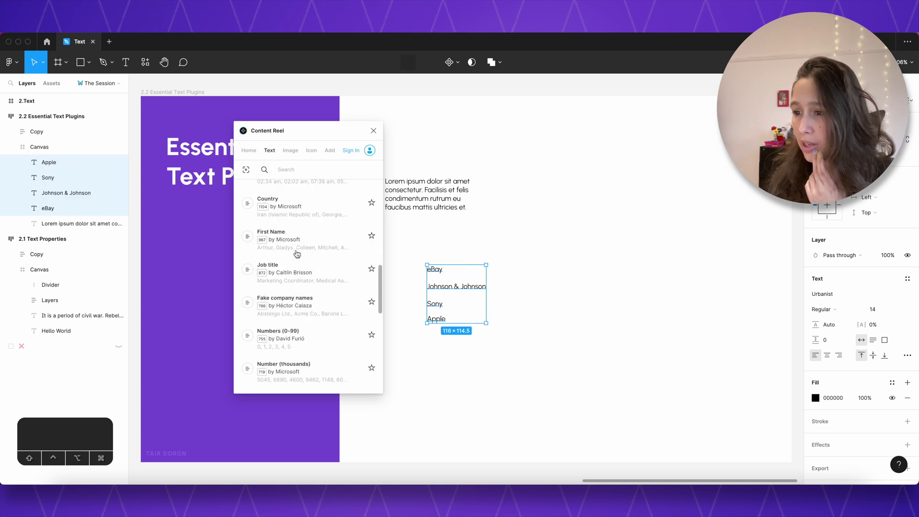
click(296, 282)
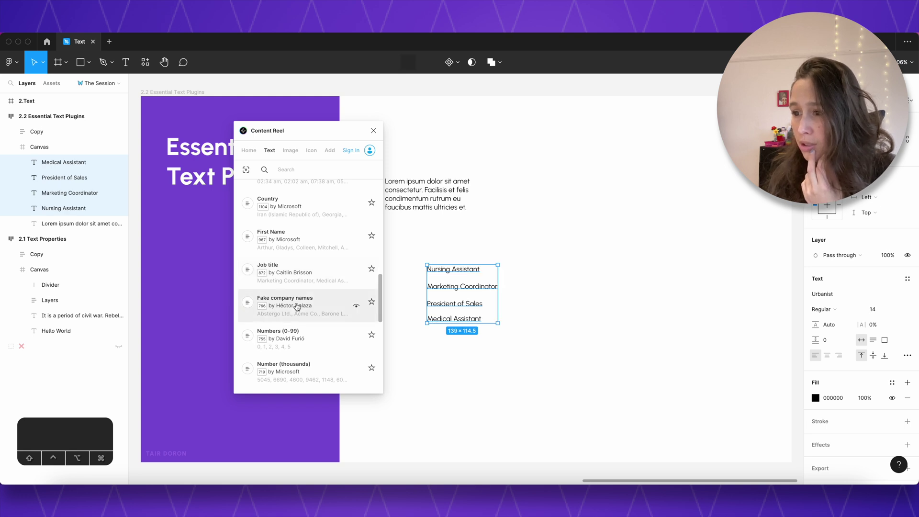
click(296, 308)
click(297, 335)
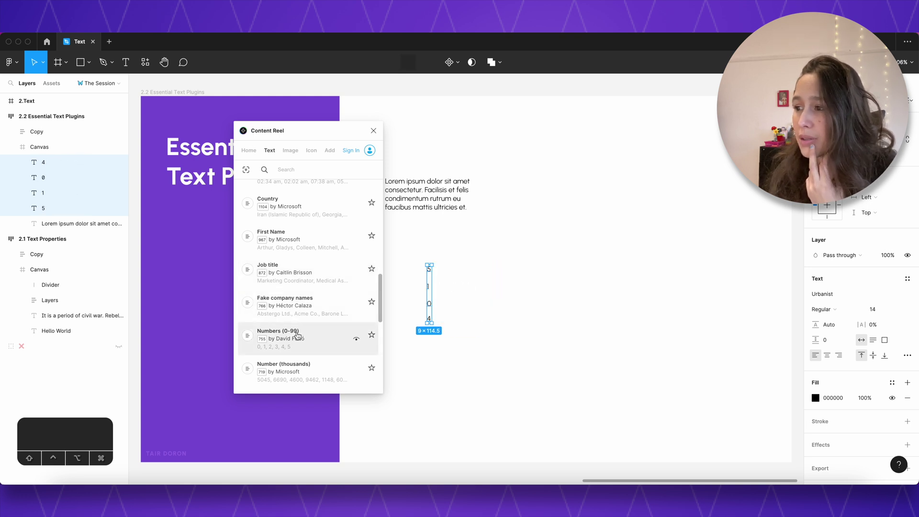
click(294, 371)
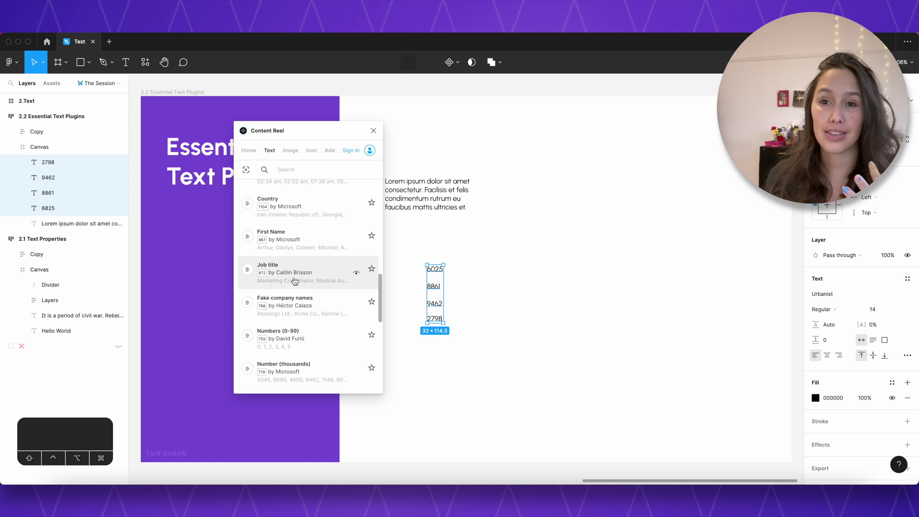
scroll(294, 280, down, 3)
Step: Switch Content Reel to its Image tab listing avatars, photos and logos
click(291, 158)
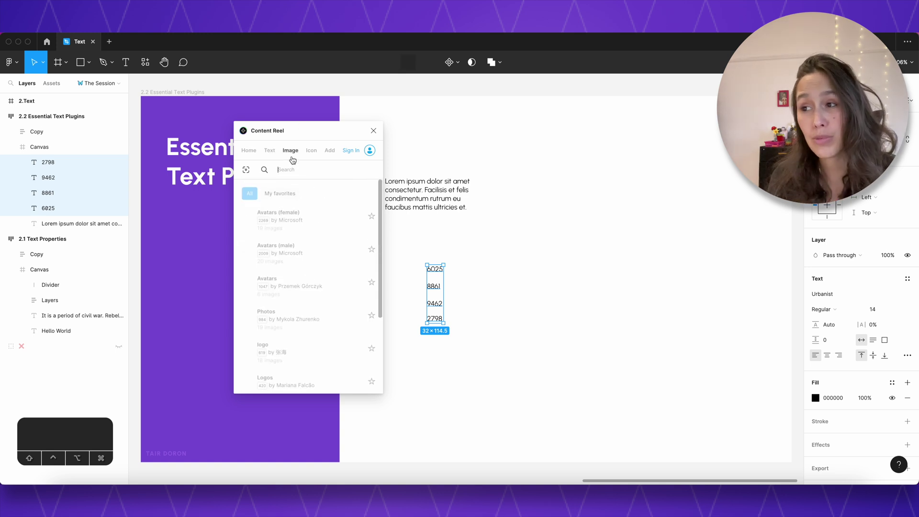